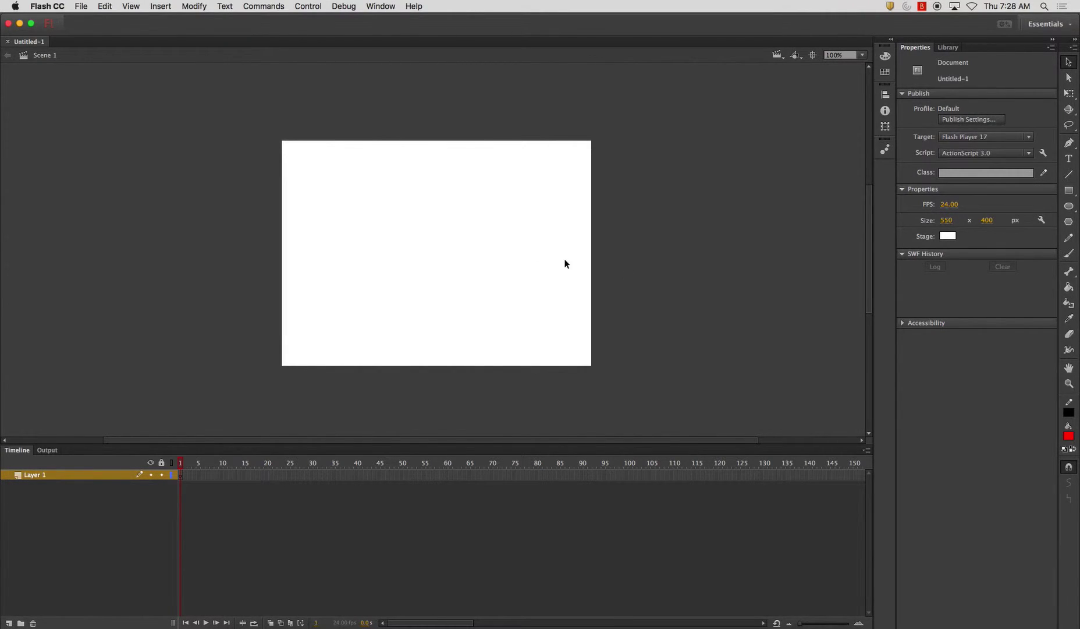
# Set the stage colour to black (#000000), briefly trying dark grey before settling on black.
pyautogui.press('b')
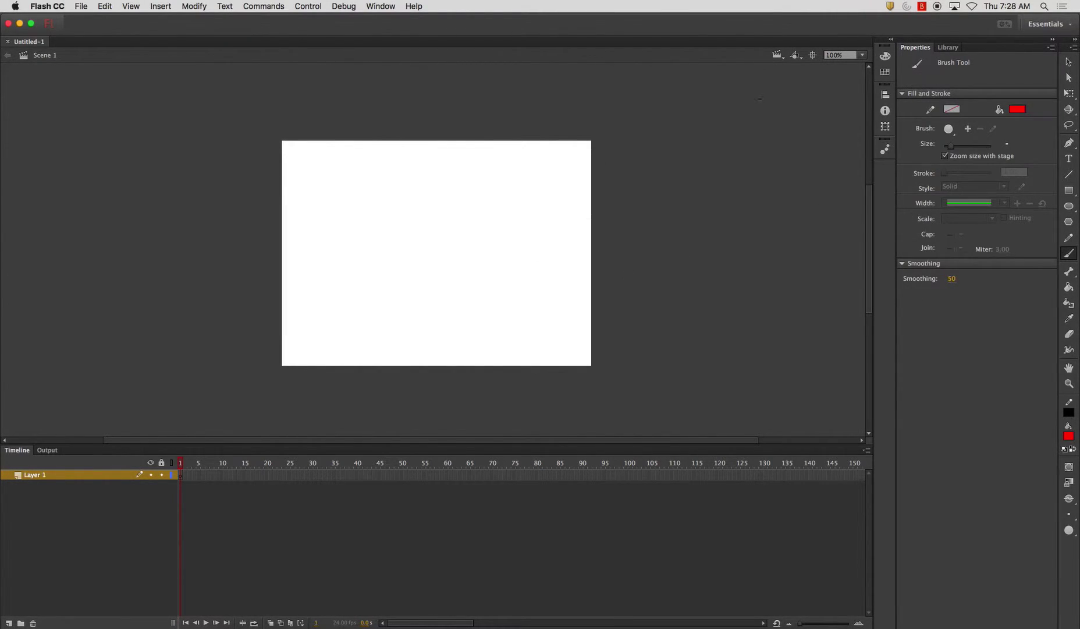
pyautogui.press('v')
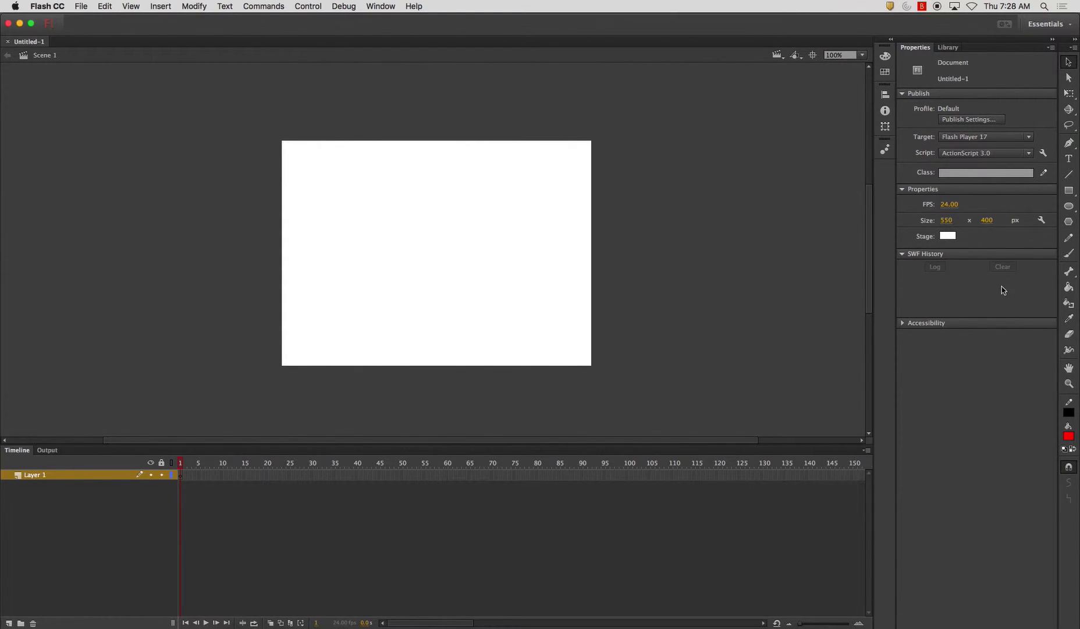
pyautogui.click(950, 237)
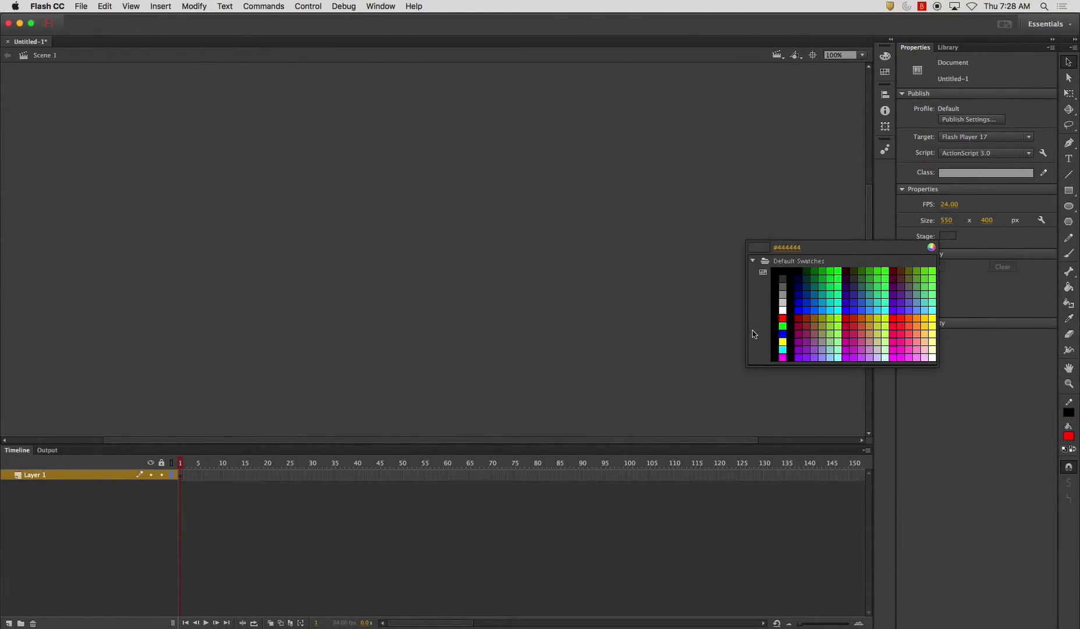
pyautogui.click(784, 269)
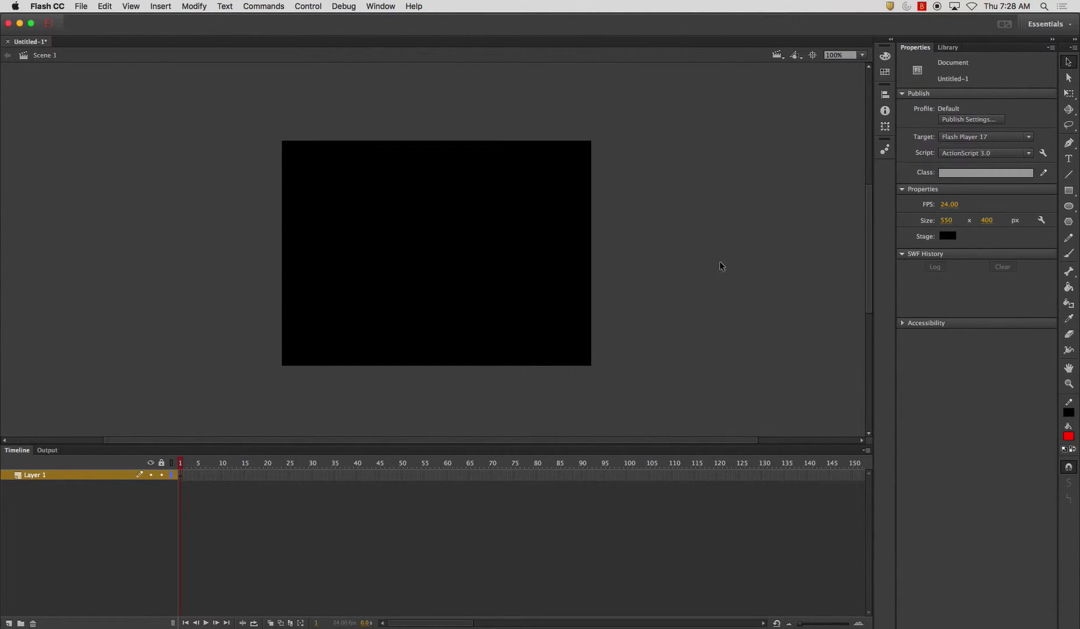
pyautogui.click(947, 235)
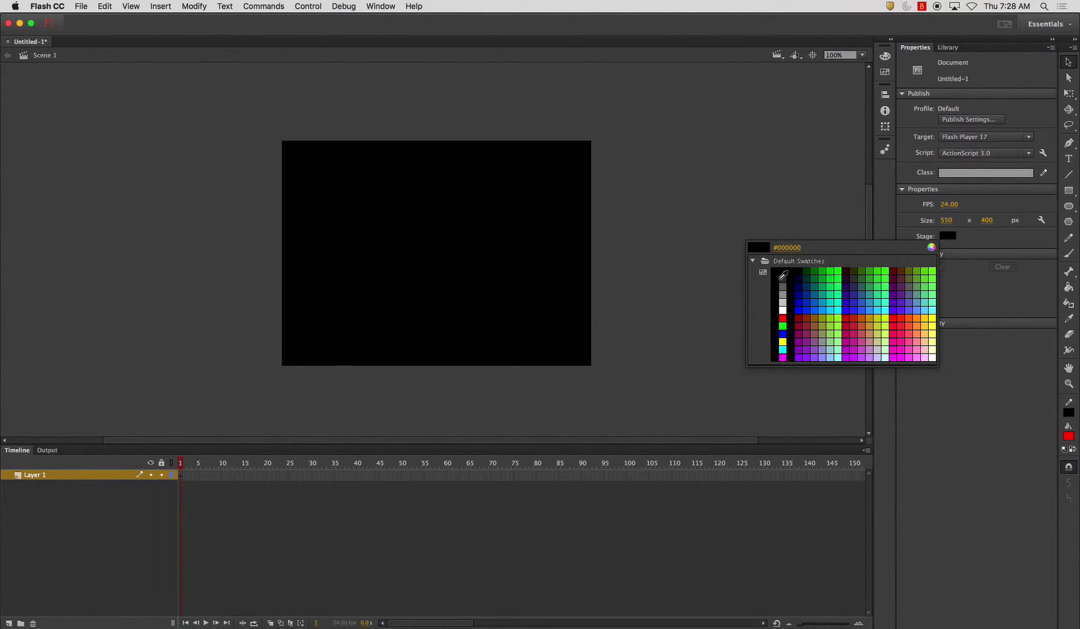
pyautogui.click(825, 246)
pyautogui.click(947, 235)
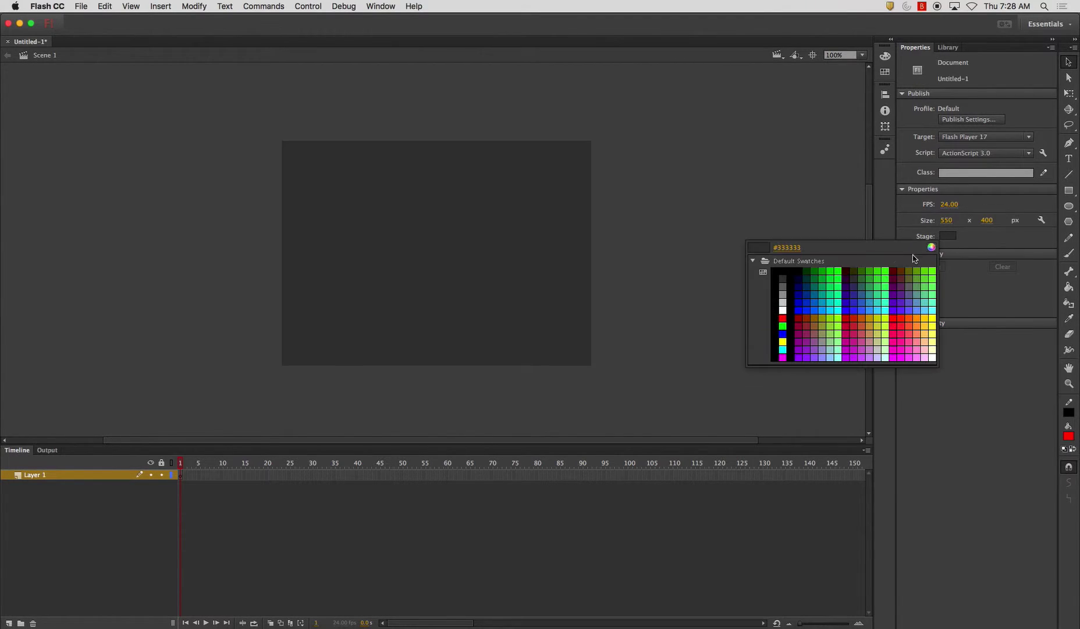
pyautogui.click(780, 272)
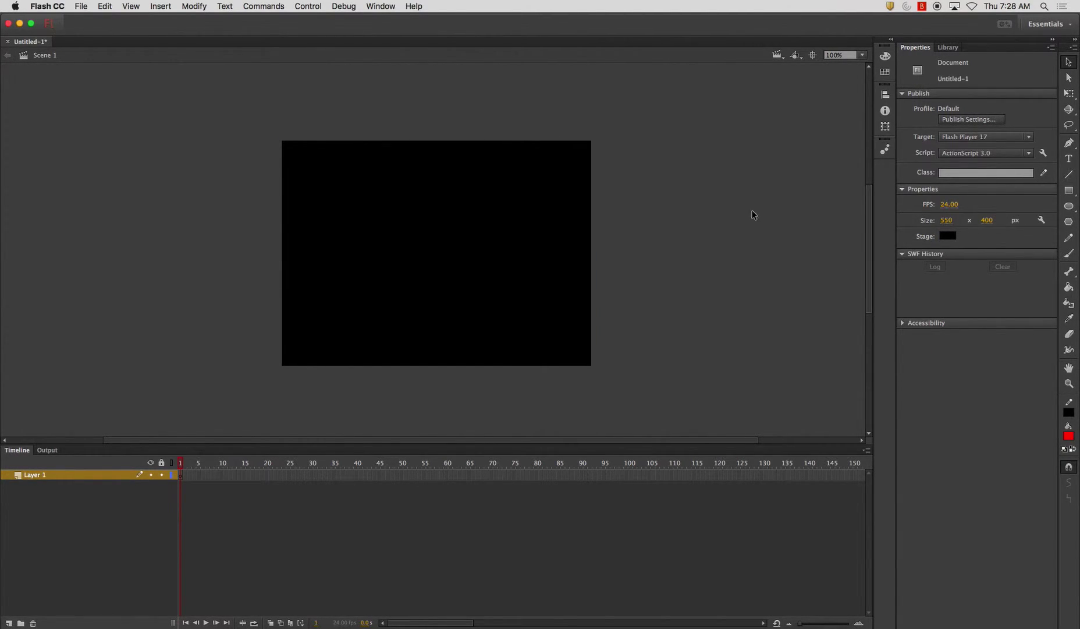
# Choose the Brush tool with a white fill colour and the largest brush size.
pyautogui.press('b')
pyautogui.click(1069, 436)
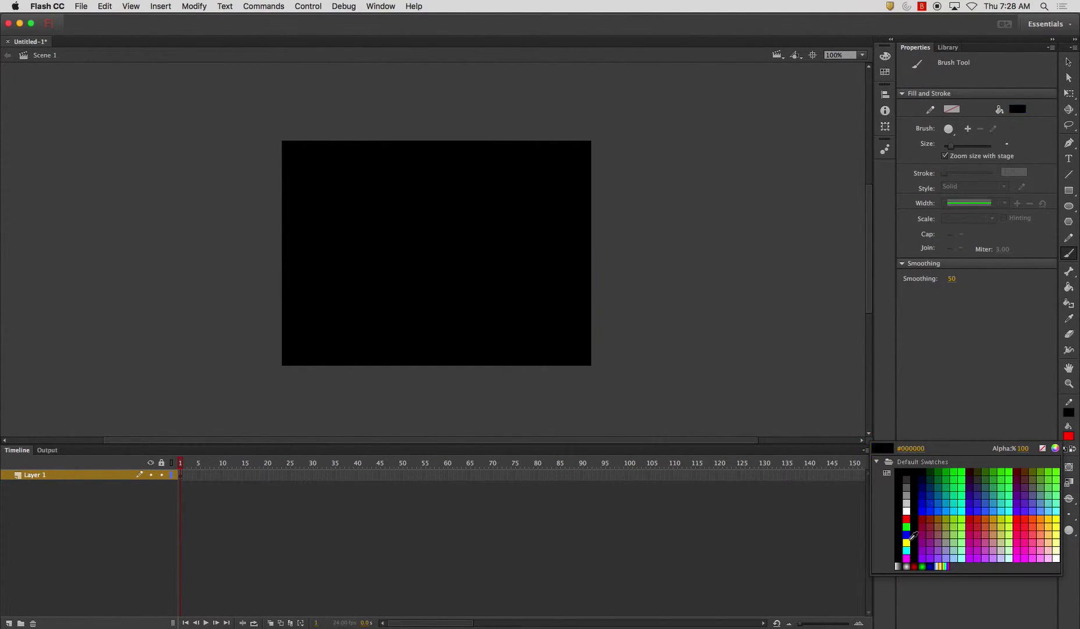
pyautogui.click(905, 510)
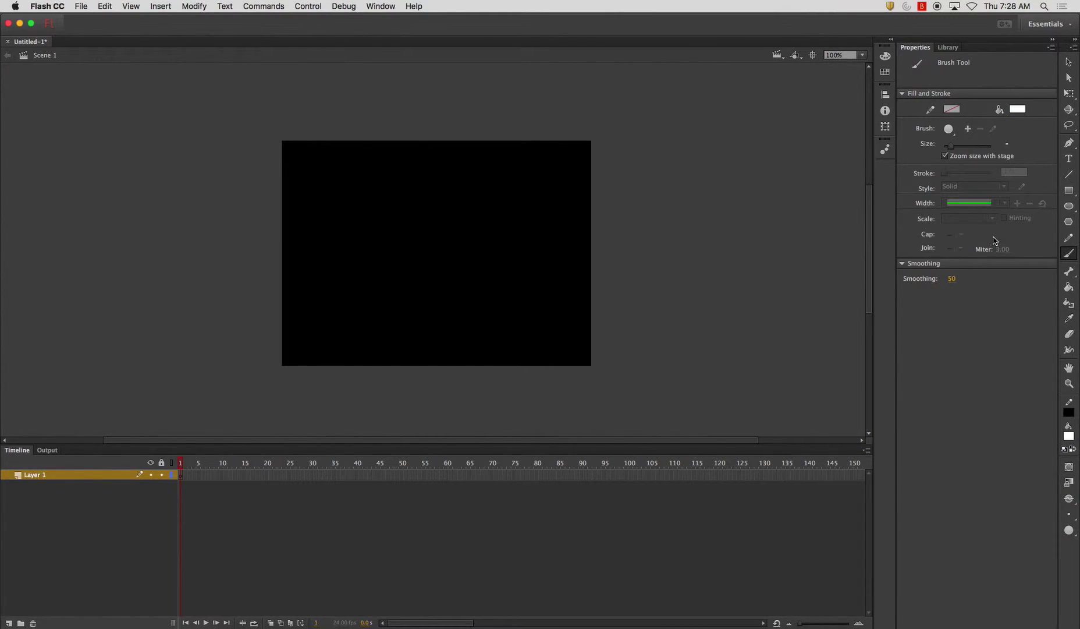
pyautogui.click(1072, 519)
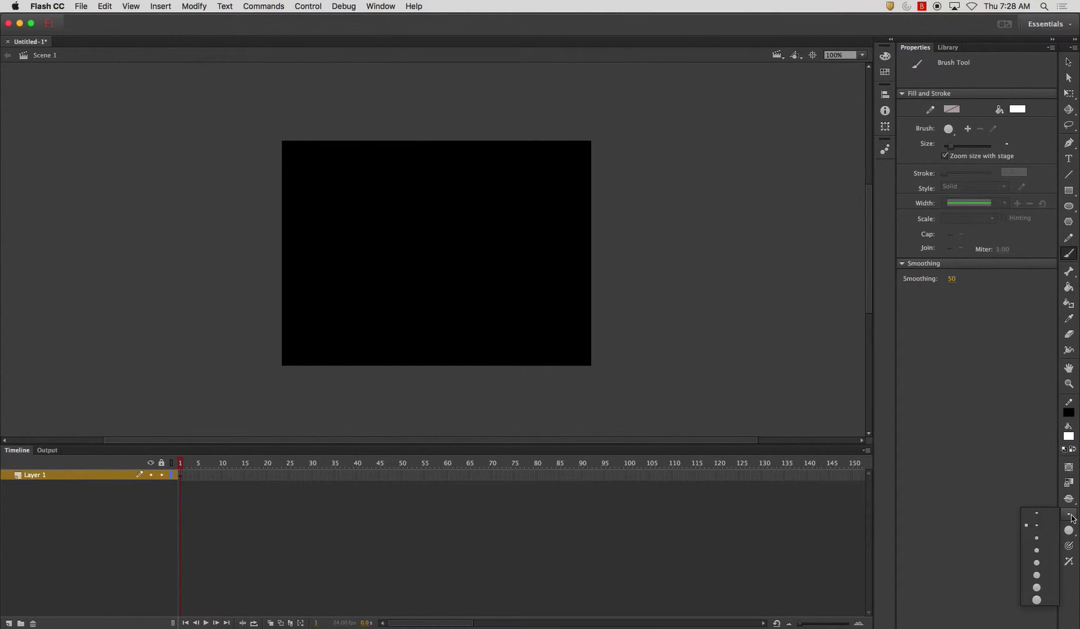
pyautogui.click(1055, 596)
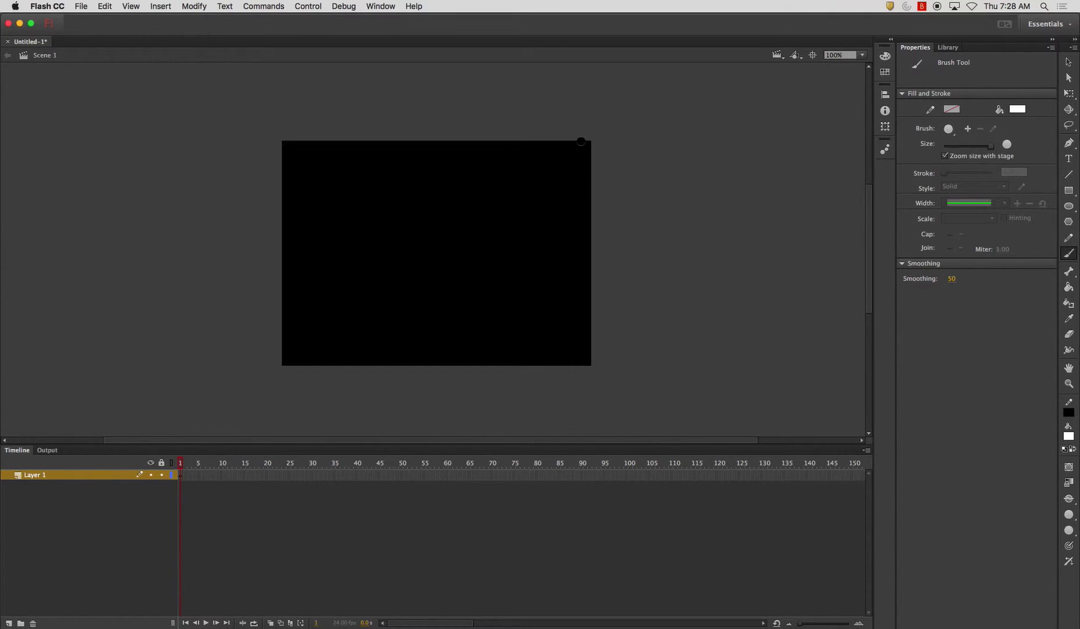
# Paint a thick white zigzag bolt from the stage's top-right corner down to the lower left.
pyautogui.moveTo(528, 150)
pyautogui.mouseDown()
pyautogui.moveTo(694, 175)
pyautogui.moveTo(697, 127)
pyautogui.mouseUp()
pyautogui.moveTo(639, 179)
pyautogui.mouseDown()
pyautogui.moveTo(651, 191)
pyautogui.moveTo(654, 178)
pyautogui.mouseUp()
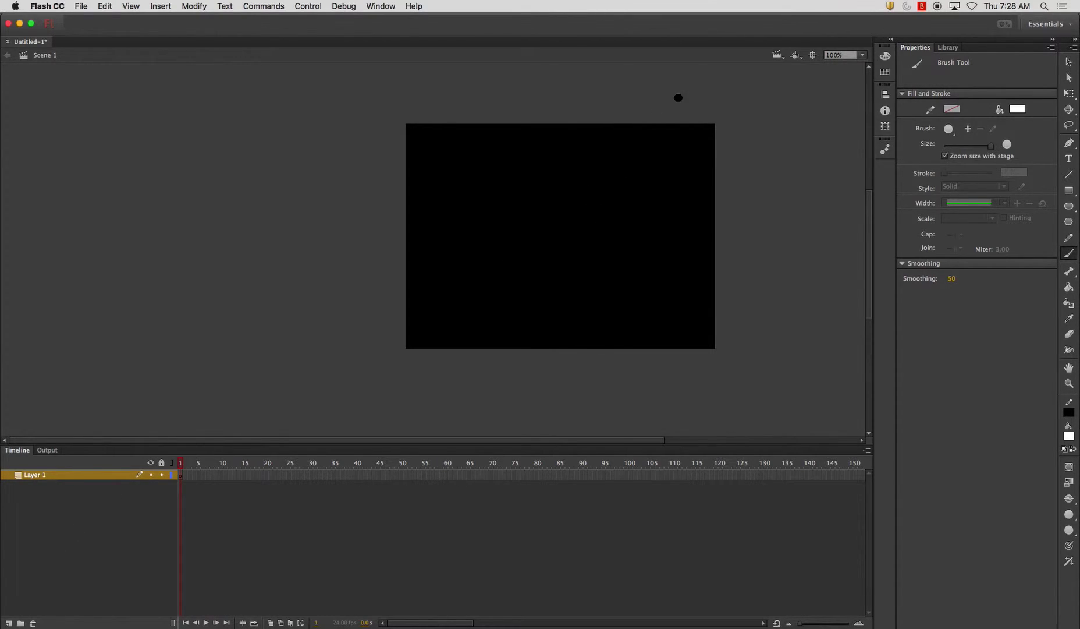
pyautogui.moveTo(694, 110)
pyautogui.mouseDown()
pyautogui.moveTo(651, 160)
pyautogui.moveTo(667, 174)
pyautogui.mouseUp()
pyautogui.press('super+z')
pyautogui.moveTo(694, 106)
pyautogui.mouseDown()
pyautogui.moveTo(645, 150)
pyautogui.moveTo(641, 175)
pyautogui.moveTo(610, 191)
pyautogui.moveTo(598, 227)
pyautogui.moveTo(467, 376)
pyautogui.mouseUp()
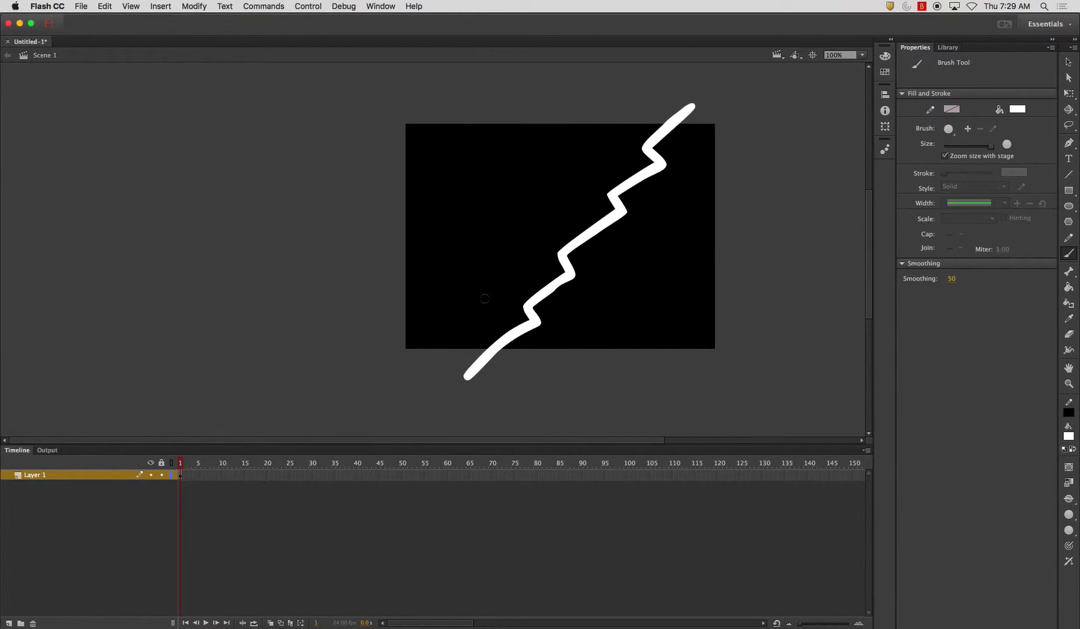
# Insert a blank keyframe at frame 2, pick a smaller brush size, and turn on Onion Skin.
pyautogui.press('F7')
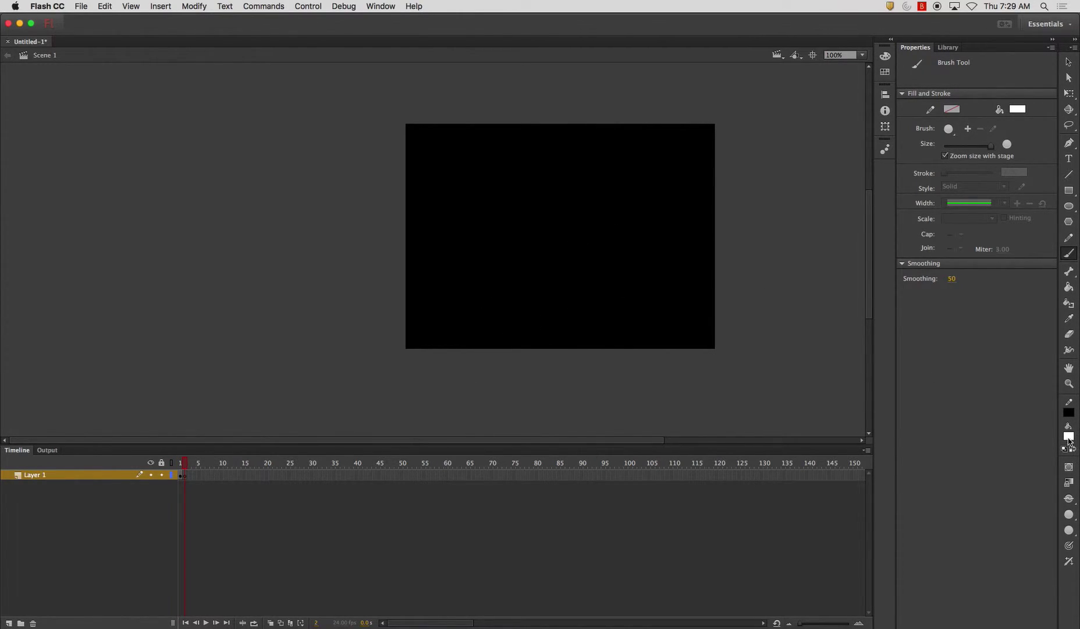
pyautogui.click(1069, 514)
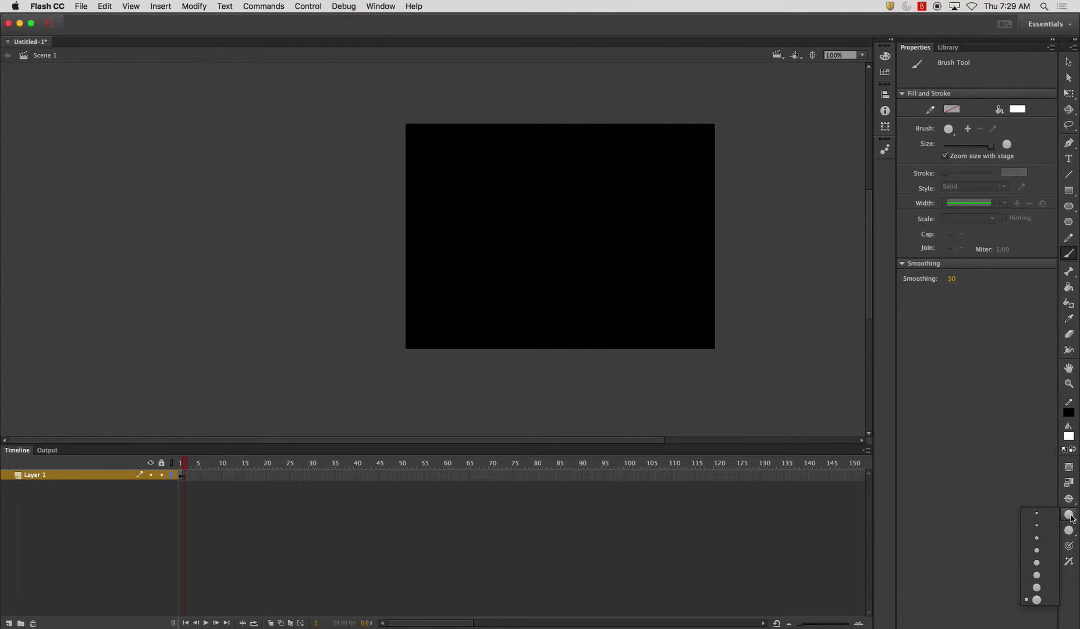
pyautogui.click(1039, 577)
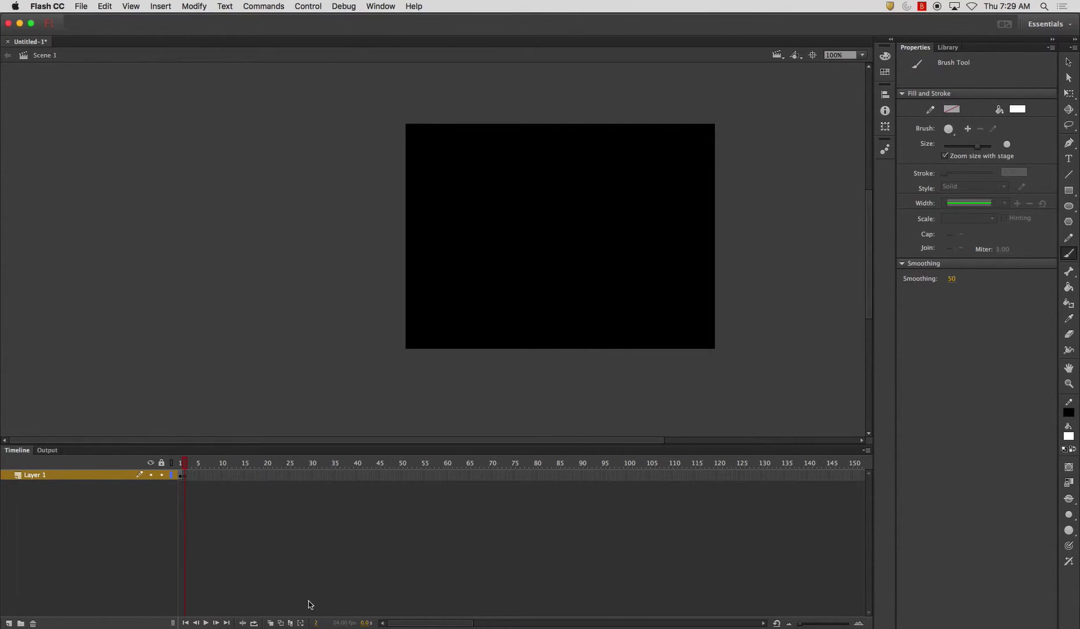
pyautogui.click(272, 622)
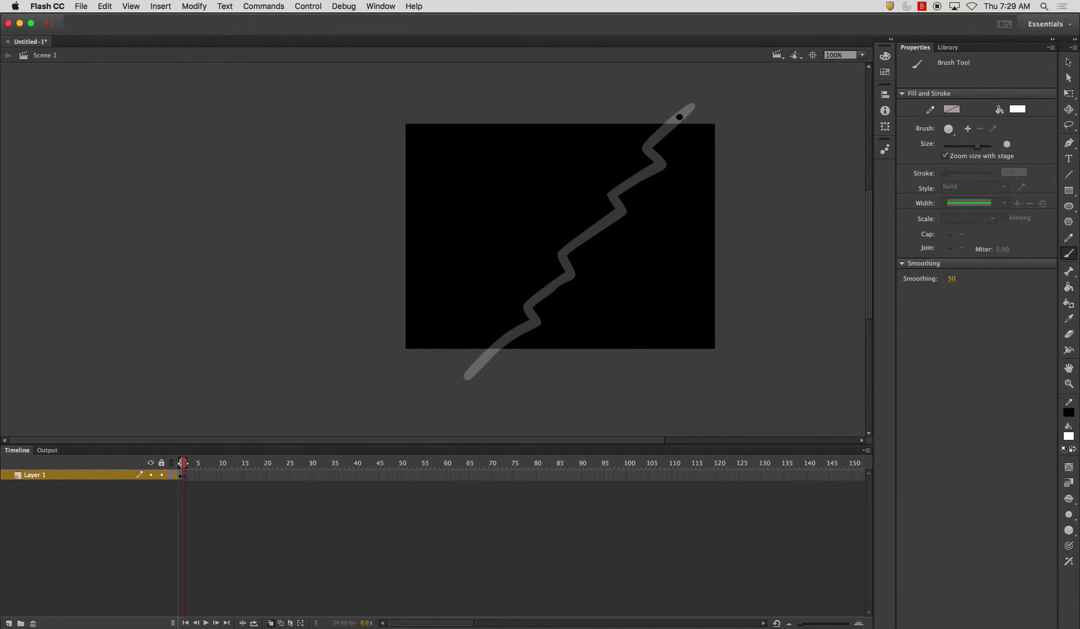
# Zoom to 200% and trial-paint thinner white strokes along the faded bolt's top bend.
pyautogui.moveTo(679, 117)
pyautogui.mouseDown()
pyautogui.moveTo(648, 150)
pyautogui.moveTo(660, 165)
pyautogui.moveTo(609, 196)
pyautogui.mouseUp()
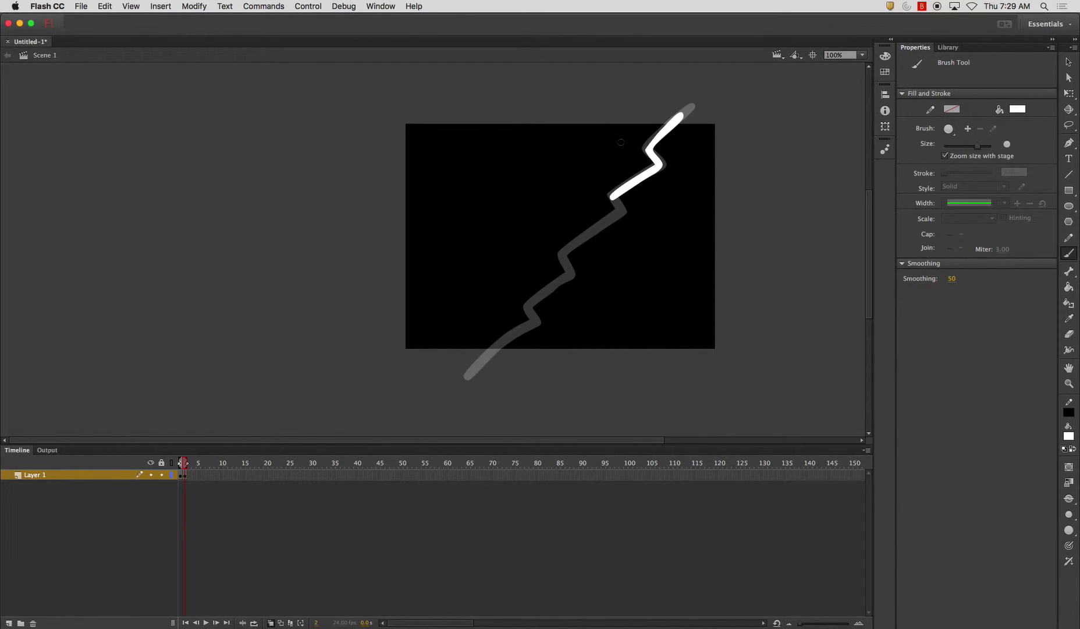
pyautogui.press('super+z')
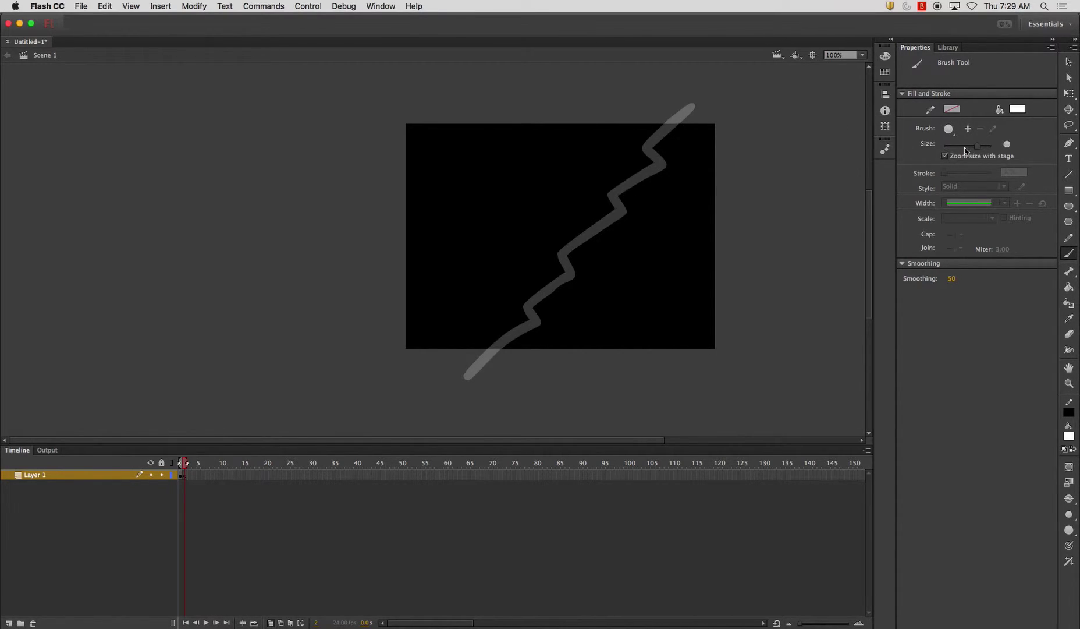
pyautogui.press('super+equal')
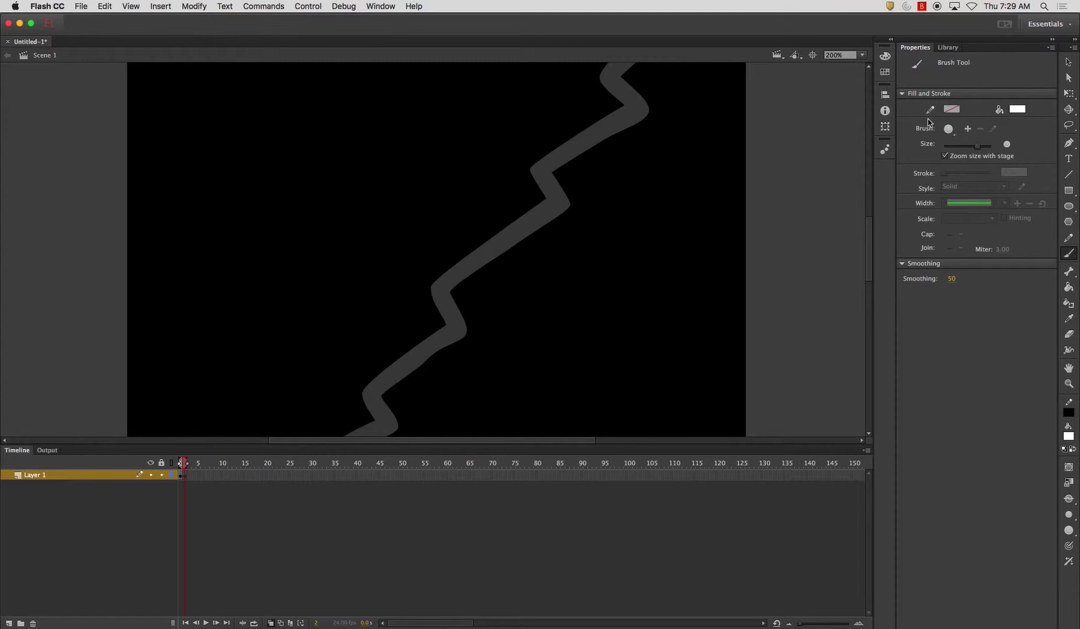
pyautogui.scroll(10, 585, 142)
pyautogui.hscroll(2, 584, 142)
pyautogui.moveTo(607, 268)
pyautogui.mouseDown()
pyautogui.moveTo(552, 322)
pyautogui.moveTo(577, 362)
pyautogui.moveTo(628, 256)
pyautogui.mouseUp()
pyautogui.moveTo(559, 314); pyautogui.dragTo(656, 250)
pyautogui.hotkey('ctrl', 'z')
pyautogui.moveTo(561, 316); pyautogui.dragTo(650, 256)
pyautogui.scroll(-5, 651, 257)
pyautogui.hotkey('ctrl', 'z')
pyautogui.hotkey('ctrl', 'z')
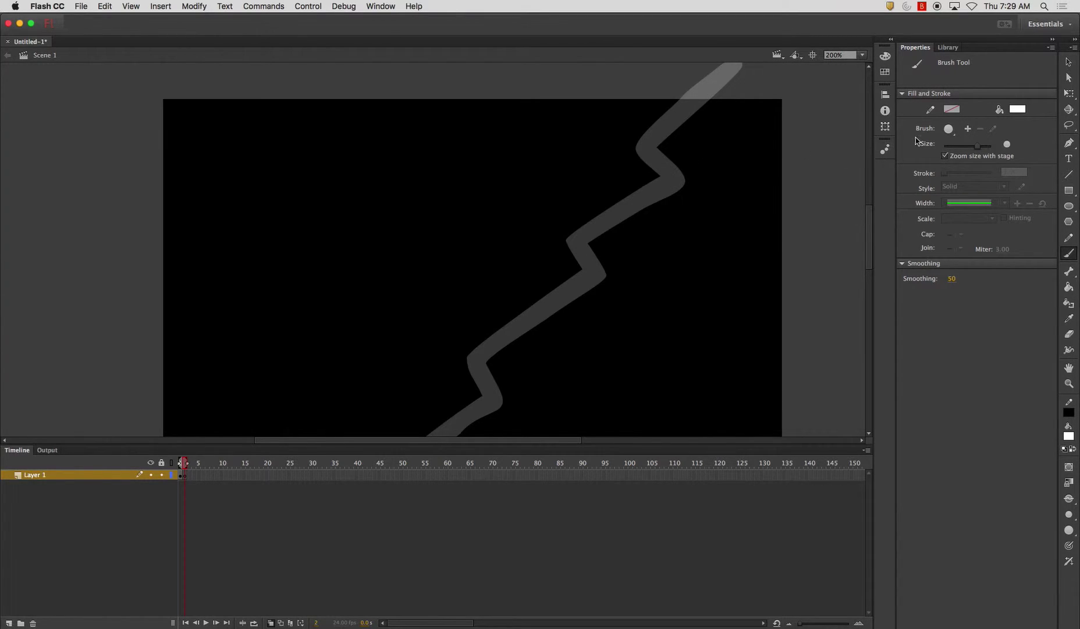
# Turn off Zoom size with stage and set the second-largest brush size.
pyautogui.click(944, 155)
pyautogui.click(1069, 514)
pyautogui.click(1038, 588)
pyautogui.click(1069, 529)
pyautogui.click(1040, 600)
# Trace the top and middle sections of the bolt over the faded guide.
pyautogui.moveTo(703, 93); pyautogui.dragTo(656, 133)
pyautogui.hotkey('ctrl', 'z')
pyautogui.moveTo(703, 88)
pyautogui.mouseDown()
pyautogui.moveTo(647, 148)
pyautogui.moveTo(678, 179)
pyautogui.mouseUp()
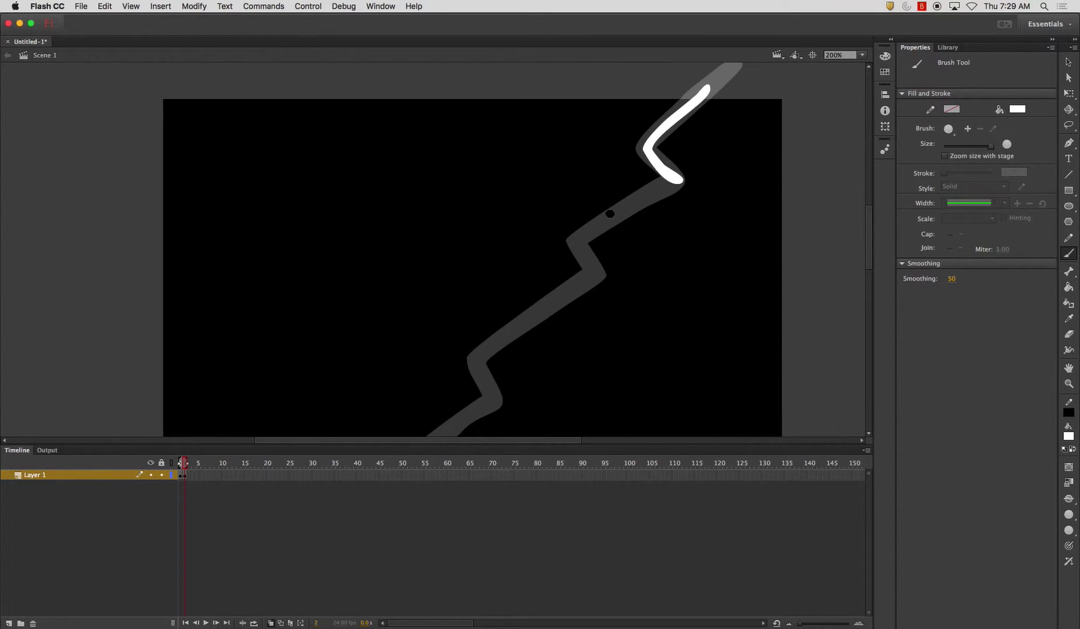
pyautogui.moveTo(576, 242); pyautogui.dragTo(680, 176)
pyautogui.moveTo(619, 216)
pyautogui.mouseDown()
pyautogui.moveTo(680, 142)
pyautogui.moveTo(632, 173)
pyautogui.moveTo(646, 204)
pyautogui.mouseUp()
pyautogui.moveTo(592, 245); pyautogui.dragTo(658, 180)
pyautogui.moveTo(595, 225); pyautogui.dragTo(688, 161)
pyautogui.press('super+z')
pyautogui.moveTo(595, 223); pyautogui.dragTo(713, 137)
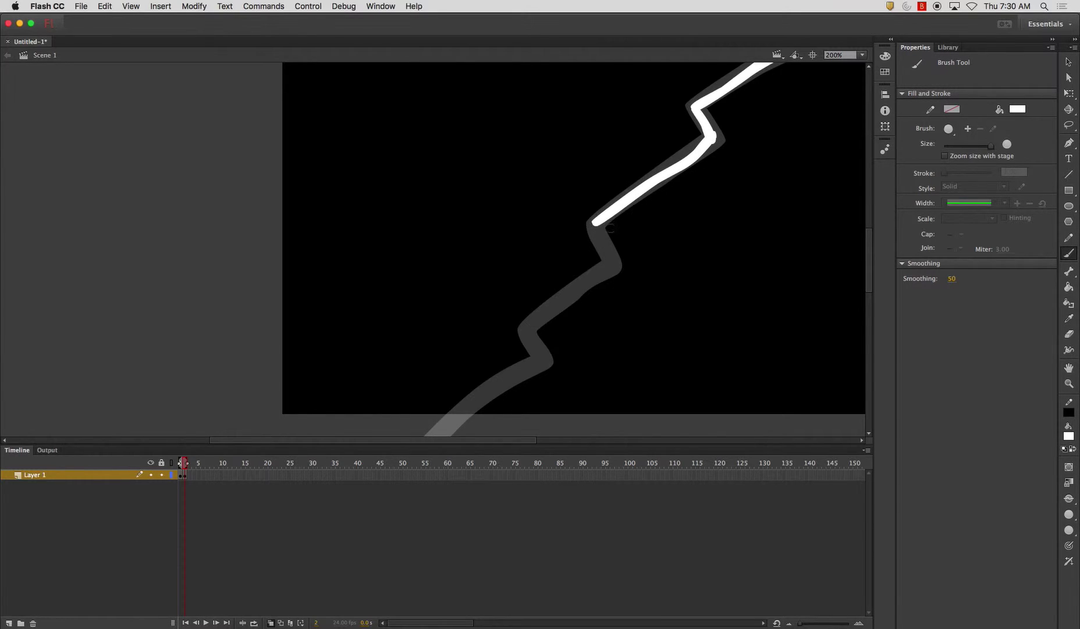
# Trace the lower and bottom sections of the bolt down to the stage's bottom edge.
pyautogui.moveTo(594, 223); pyautogui.dragTo(614, 265)
pyautogui.moveTo(526, 332); pyautogui.dragTo(617, 263)
pyautogui.press('super+z')
pyautogui.moveTo(526, 328)
pyautogui.mouseDown()
pyautogui.moveTo(579, 289)
pyautogui.moveTo(539, 321)
pyautogui.moveTo(572, 292)
pyautogui.mouseUp()
pyautogui.press('super+z')
pyautogui.press('super+z')
pyautogui.moveTo(526, 328); pyautogui.dragTo(614, 266)
pyautogui.press('super+z')
pyautogui.moveTo(525, 328); pyautogui.dragTo(616, 266)
pyautogui.scroll(-5, 540, 329)
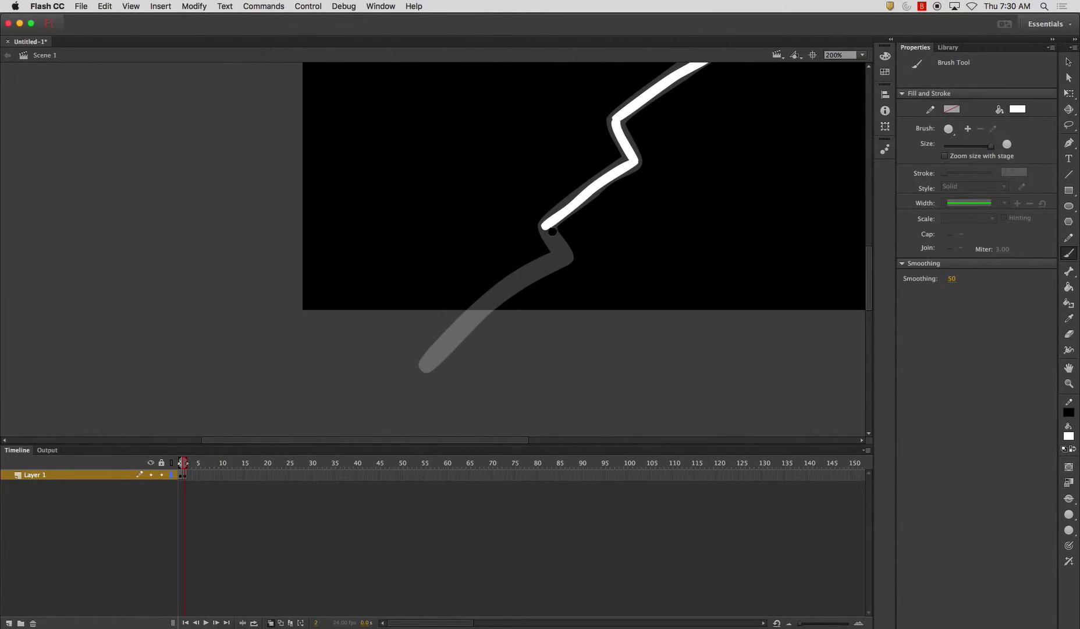
pyautogui.moveTo(550, 231)
pyautogui.mouseDown()
pyautogui.moveTo(563, 256)
pyautogui.moveTo(445, 335)
pyautogui.mouseUp()
pyautogui.scroll(10, 547, 287)
pyautogui.hscroll(10, 548, 287)
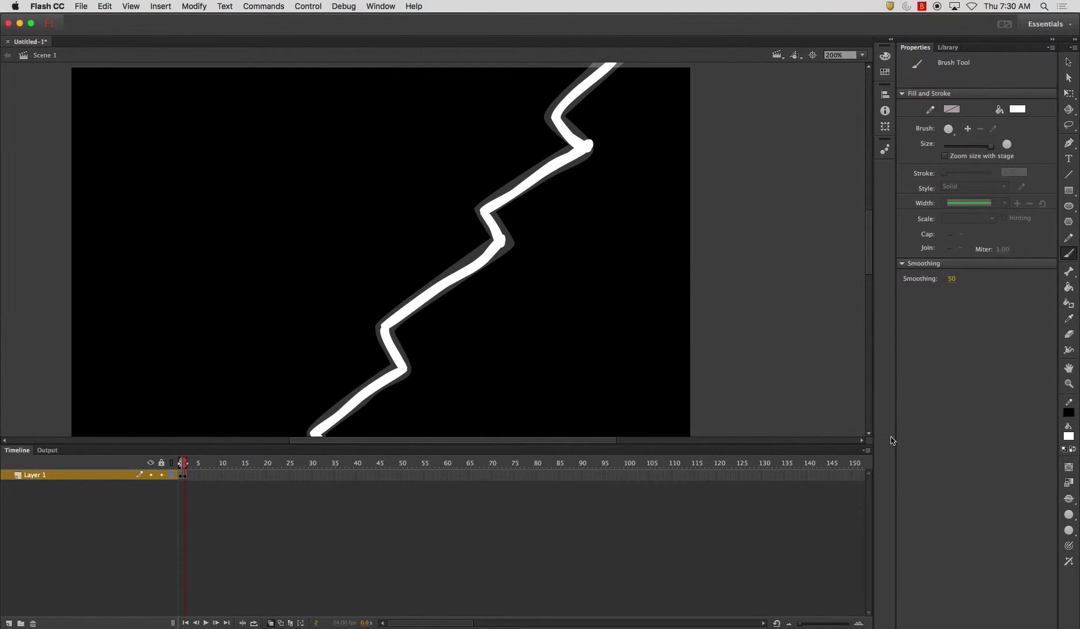
# Insert a blank keyframe at frame 3 and make the brush thinner with the Size slider.
pyautogui.scroll(7, 641, 251)
pyautogui.press('F7')
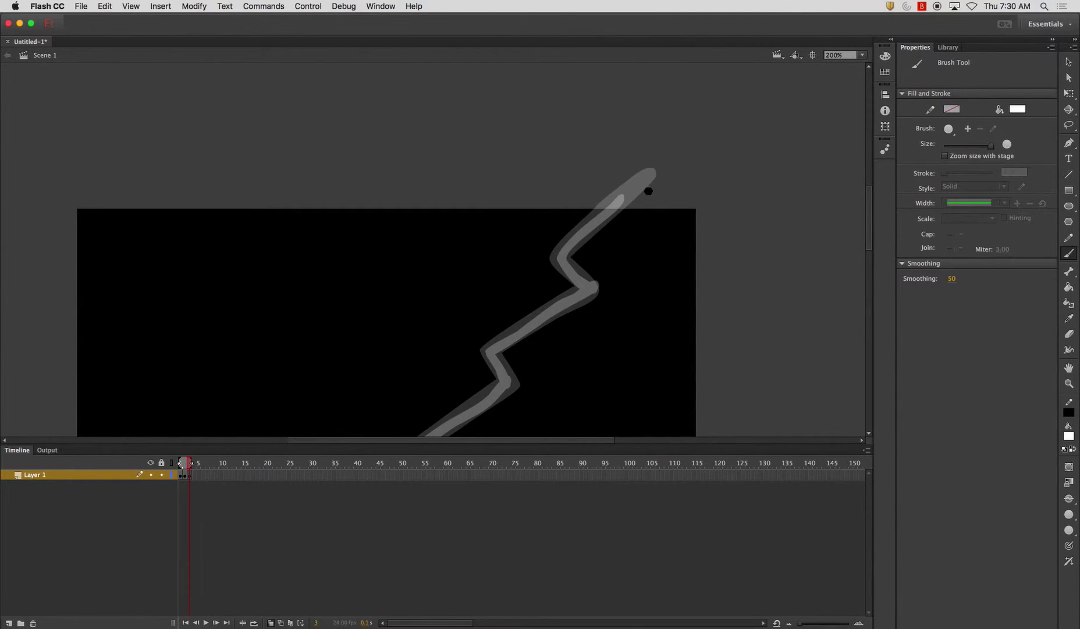
pyautogui.moveTo(991, 149); pyautogui.dragTo(970, 150)
# Trace a thin white bolt along the faded frame-2 guide from top to bottom.
pyautogui.moveTo(621, 200)
pyautogui.mouseDown()
pyautogui.moveTo(568, 250)
pyautogui.moveTo(588, 288)
pyautogui.moveTo(496, 348)
pyautogui.moveTo(507, 382)
pyautogui.moveTo(514, 346)
pyautogui.moveTo(634, 189)
pyautogui.mouseUp()
pyautogui.moveTo(513, 310); pyautogui.dragTo(628, 227)
pyautogui.moveTo(529, 307)
pyautogui.mouseDown()
pyautogui.moveTo(595, 222)
pyautogui.moveTo(597, 268)
pyautogui.mouseUp()
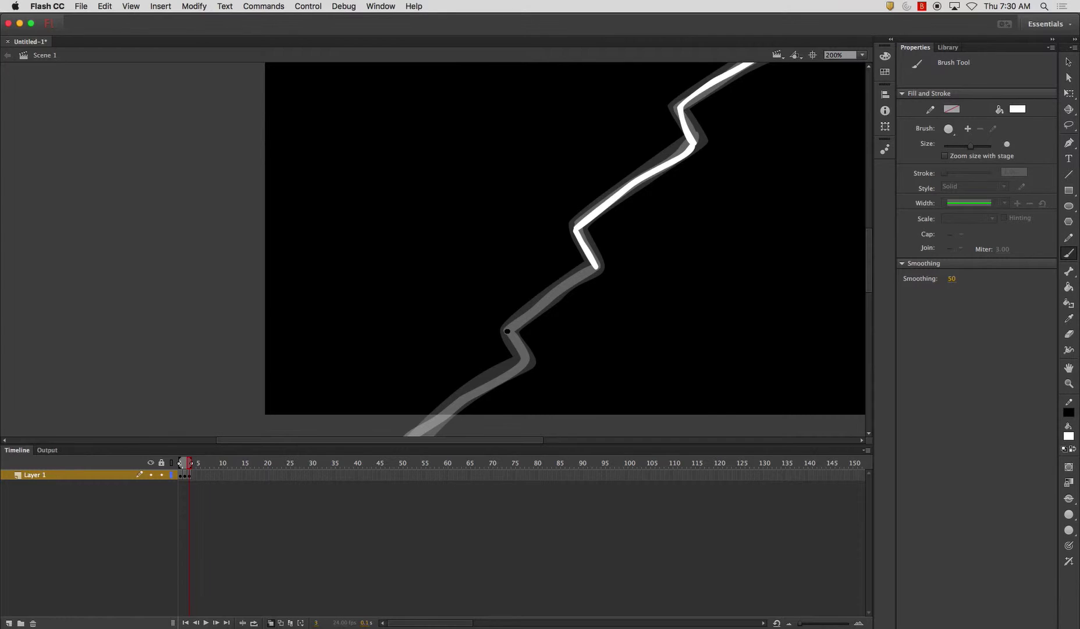
pyautogui.moveTo(507, 330); pyautogui.dragTo(602, 263)
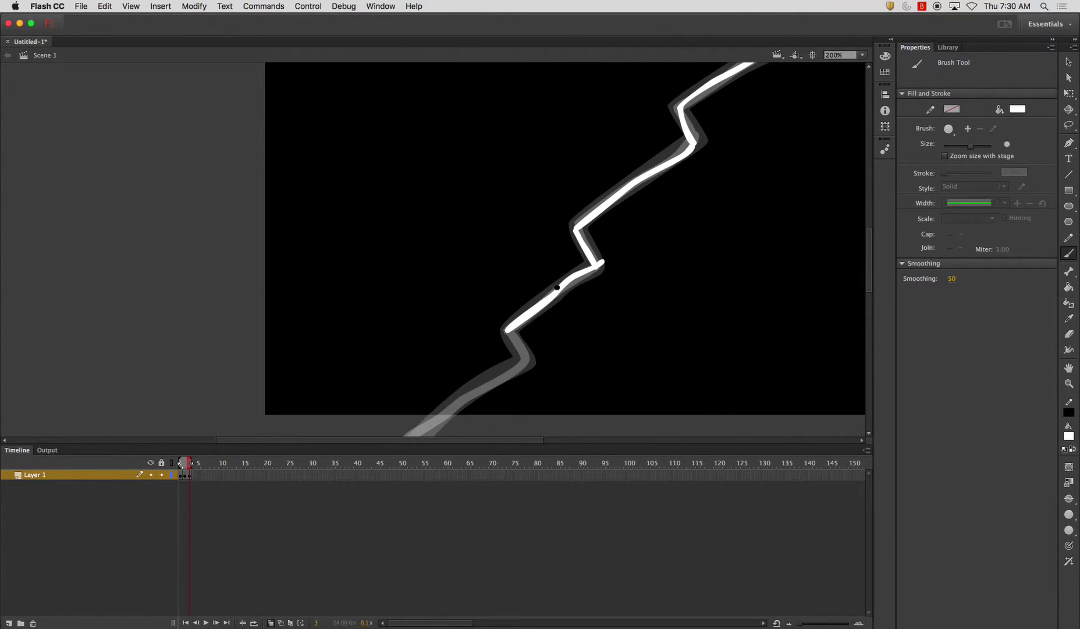
pyautogui.press('super+z')
pyautogui.press('super+z')
pyautogui.moveTo(510, 329)
pyautogui.mouseDown()
pyautogui.moveTo(589, 270)
pyautogui.moveTo(566, 240)
pyautogui.moveTo(535, 268)
pyautogui.moveTo(547, 299)
pyautogui.moveTo(437, 375)
pyautogui.mouseUp()
pyautogui.scroll(-3, 548, 297)
pyautogui.hscroll(-1, 548, 296)
pyautogui.scroll(5, 627, 220)
pyautogui.hscroll(5, 628, 220)
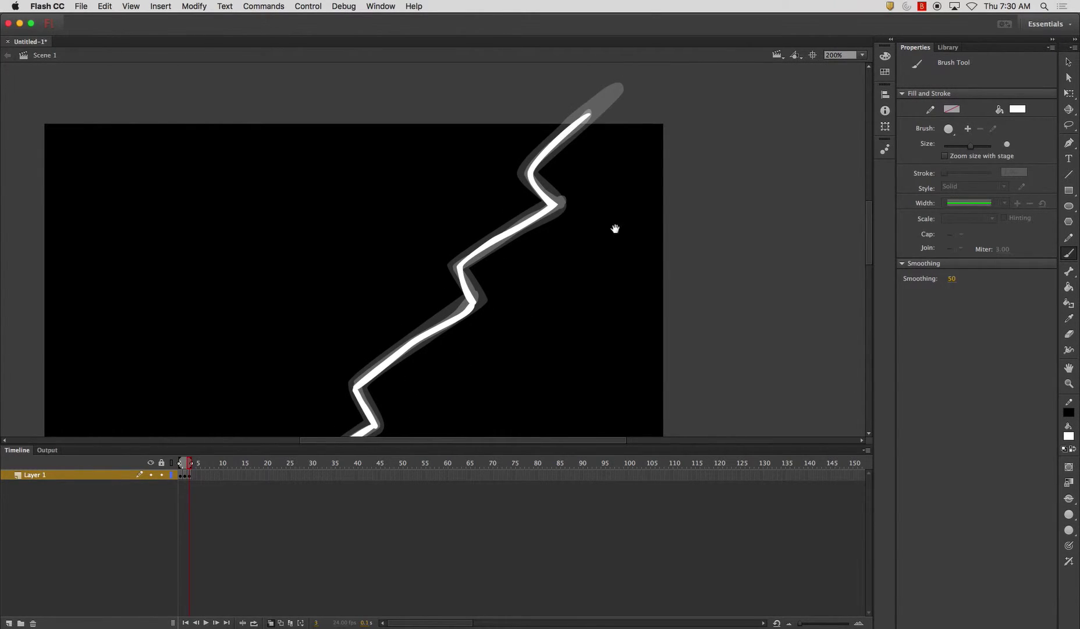
# Insert a blank keyframe at frame 4, shrink the brush slightly, and trace the bolt's upper part.
pyautogui.press('F7')
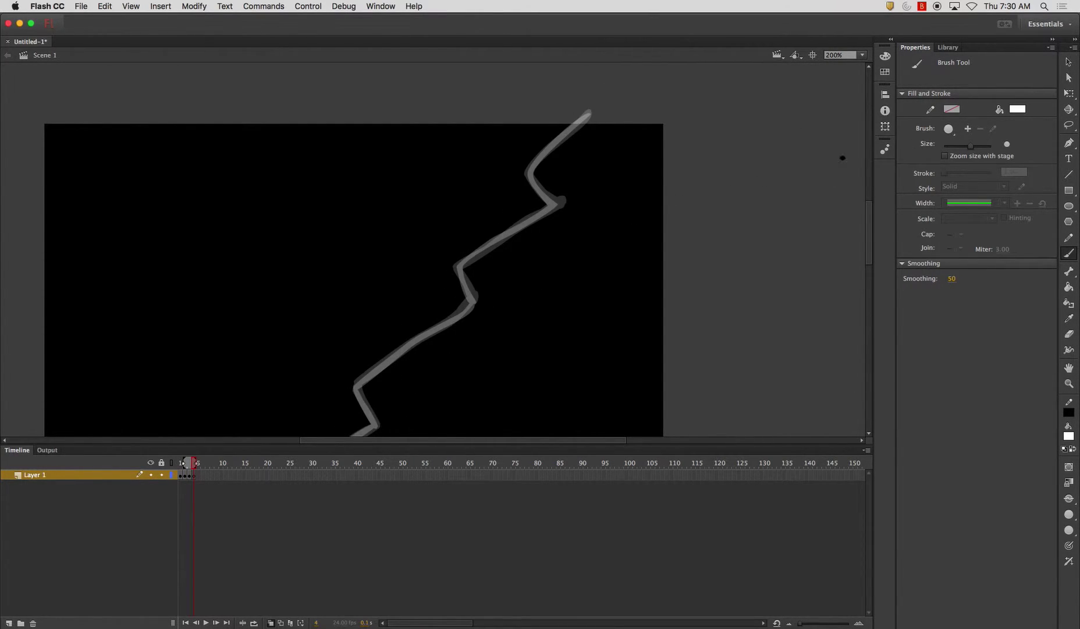
pyautogui.moveTo(964, 150); pyautogui.dragTo(946, 152)
pyautogui.moveTo(545, 195); pyautogui.dragTo(547, 199)
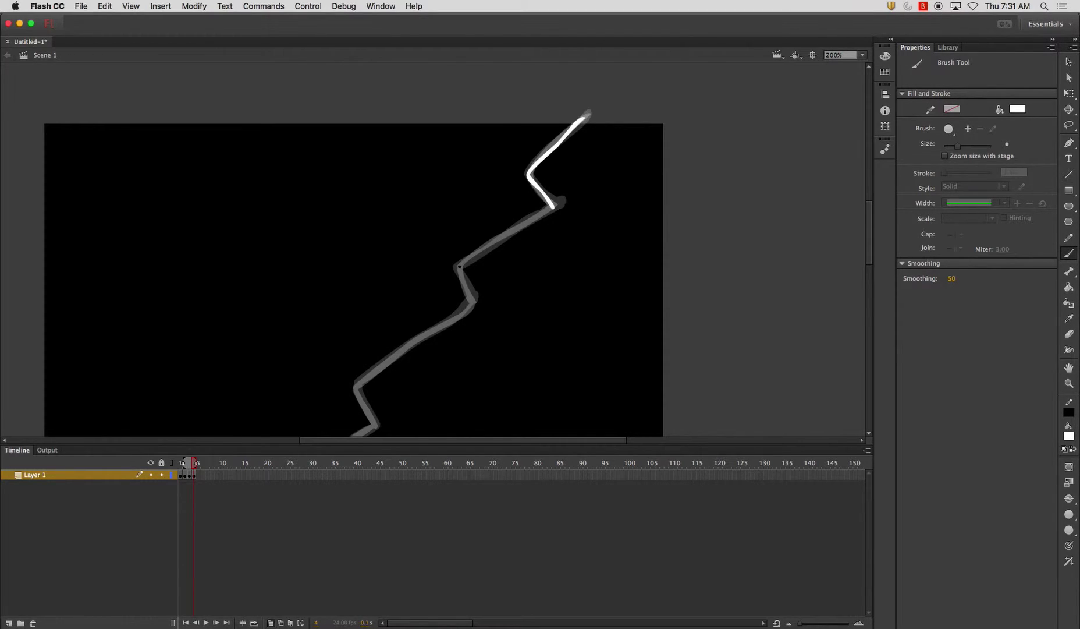
pyautogui.moveTo(495, 247); pyautogui.dragTo(547, 208)
pyautogui.hotkey('ctrl', 'z')
pyautogui.moveTo(548, 208); pyautogui.dragTo(550, 207)
pyautogui.scroll(-5, 479, 265)
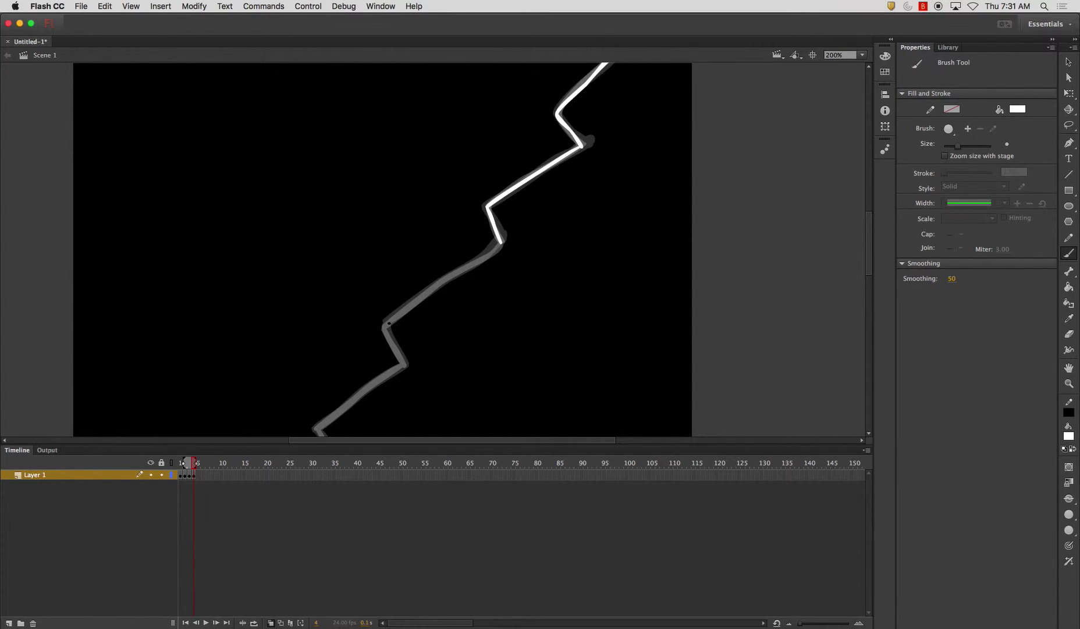
pyautogui.moveTo(408, 307); pyautogui.dragTo(397, 319)
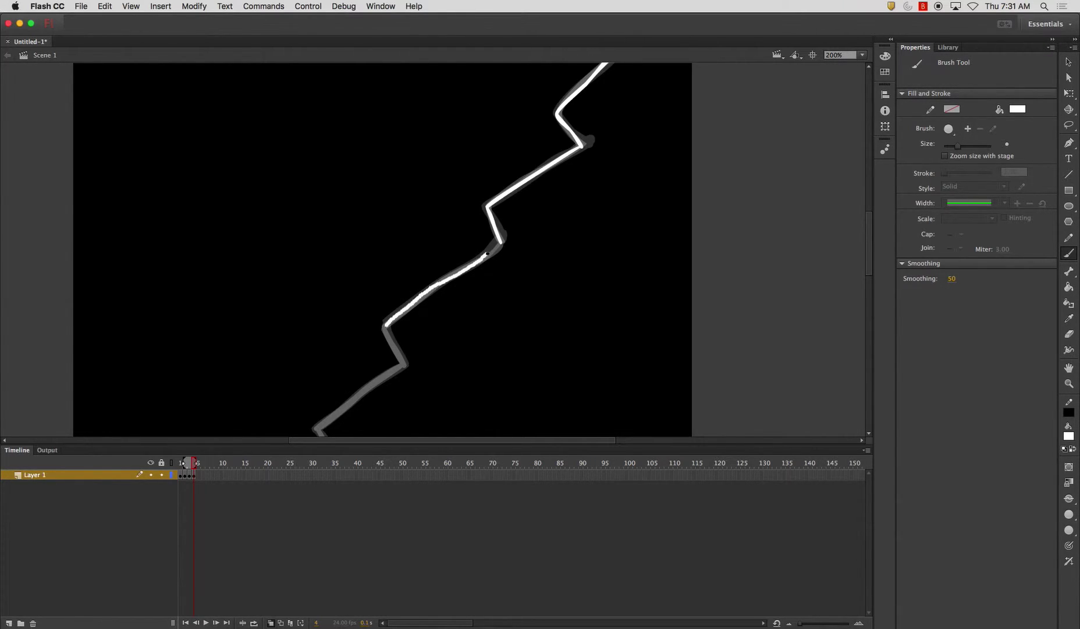
# Trace the lower segments of the bolt along the faded grey guide.
pyautogui.scroll(-5, 472, 227)
pyautogui.hscroll(-3, 473, 227)
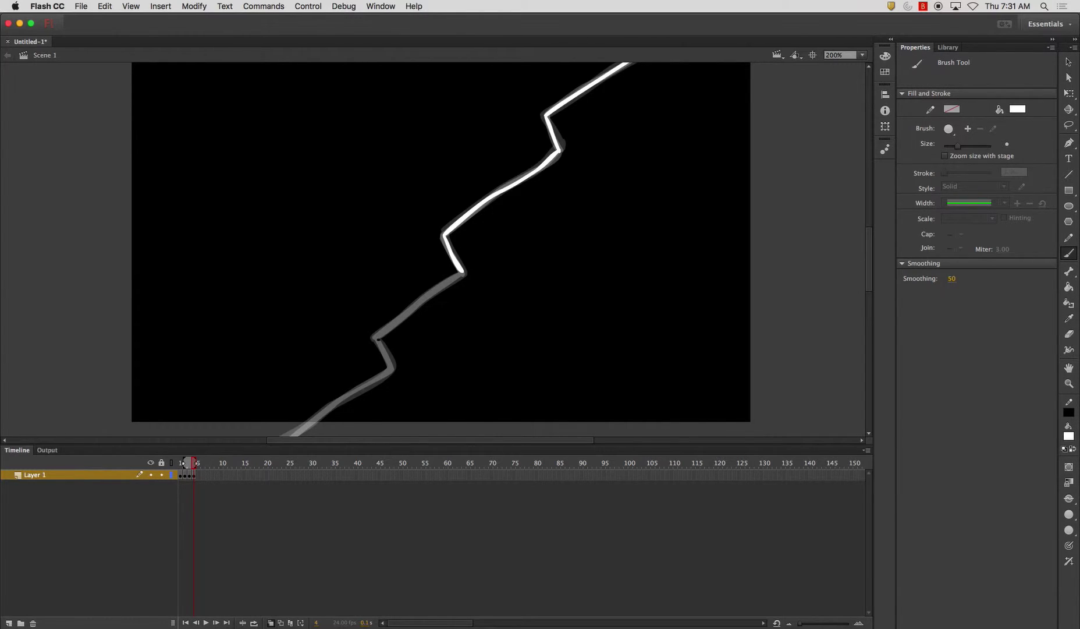
pyautogui.press('super+z')
pyautogui.moveTo(444, 283); pyautogui.dragTo(463, 271)
pyautogui.scroll(-3, 448, 274)
pyautogui.hscroll(-1, 449, 274)
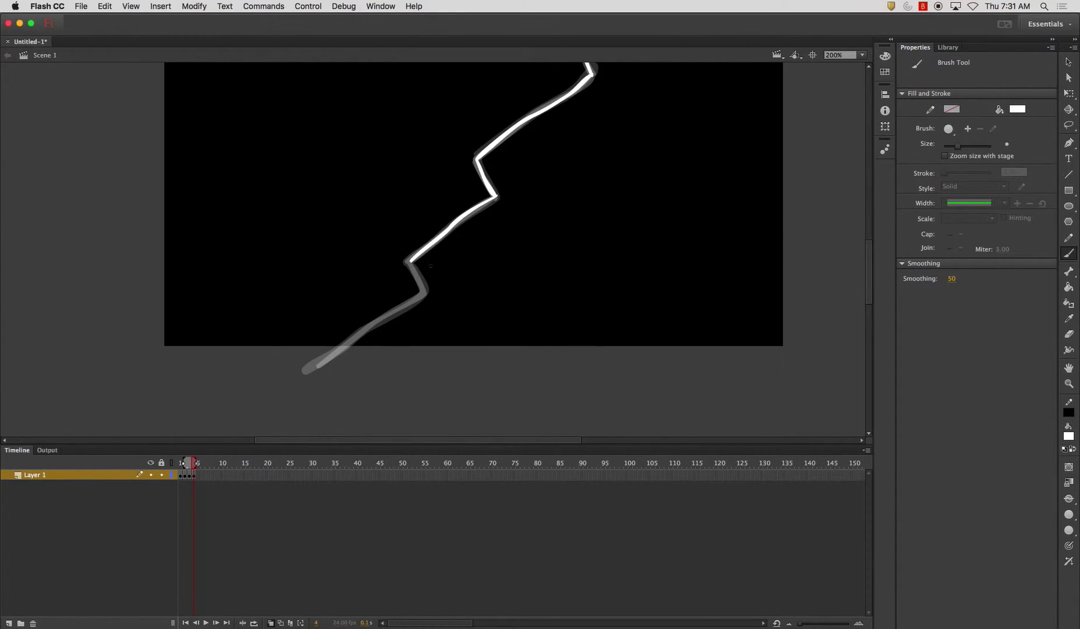
pyautogui.moveTo(422, 287); pyautogui.dragTo(424, 294)
pyautogui.moveTo(336, 350); pyautogui.dragTo(355, 338)
pyautogui.moveTo(323, 362); pyautogui.dragTo(418, 297)
pyautogui.moveTo(346, 343); pyautogui.dragTo(422, 294)
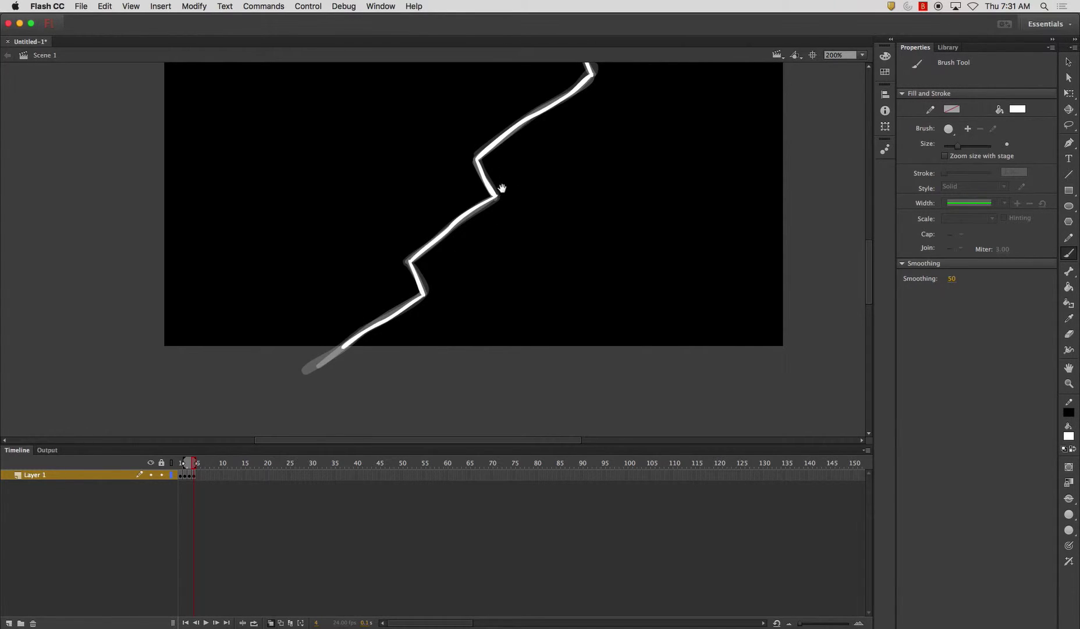
pyautogui.moveTo(501, 194); pyautogui.dragTo(417, 337)
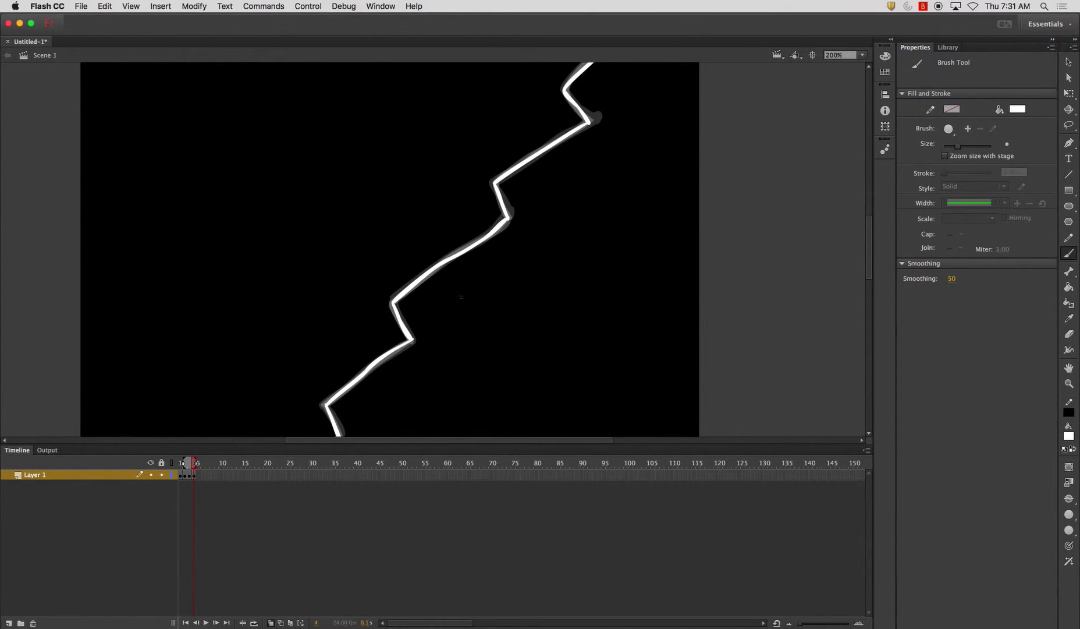
# Insert a blank keyframe at frame 5, set the brush to minimum size, and trace the bolt's top.
pyautogui.press('F7')
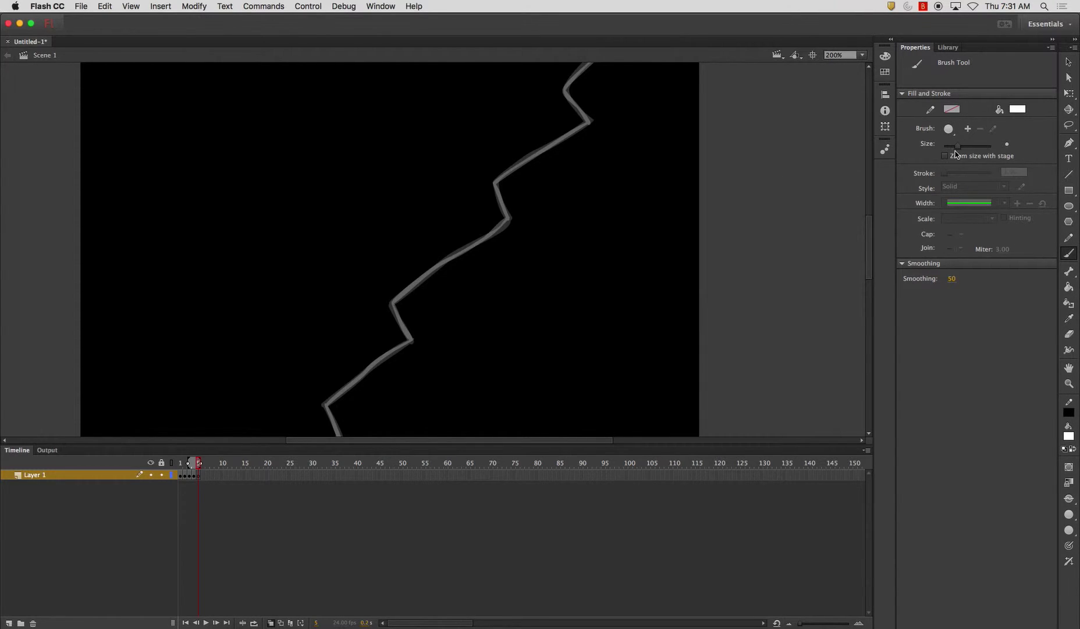
pyautogui.moveTo(958, 145); pyautogui.dragTo(944, 145)
pyautogui.moveTo(597, 100); pyautogui.dragTo(588, 251)
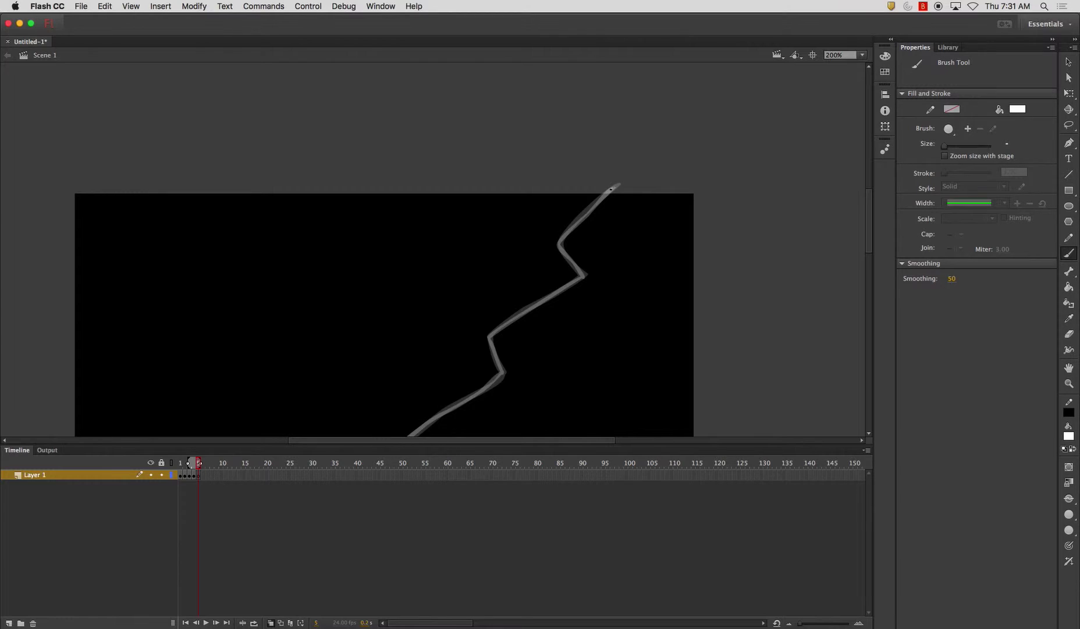
pyautogui.moveTo(611, 189)
pyautogui.mouseDown()
pyautogui.moveTo(560, 245)
pyautogui.moveTo(581, 277)
pyautogui.moveTo(493, 335)
pyautogui.moveTo(562, 203)
pyautogui.moveTo(569, 247)
pyautogui.mouseUp()
pyautogui.moveTo(451, 334); pyautogui.dragTo(567, 247)
pyautogui.moveTo(486, 319); pyautogui.dragTo(545, 217)
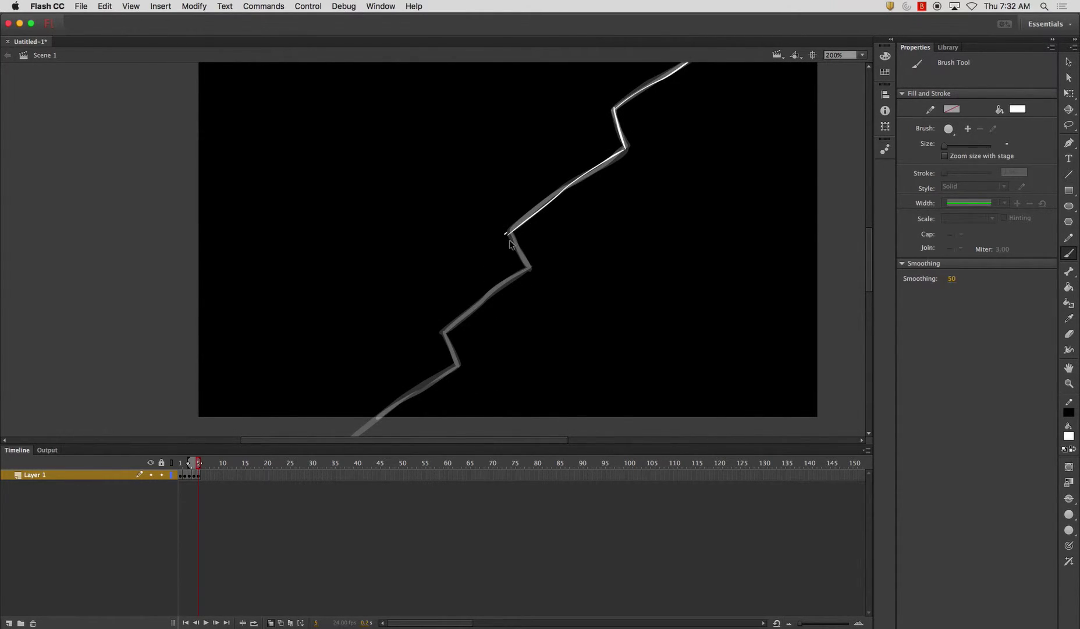
# Trace the remaining zigzag segments down the faded frame-4 bolt.
pyautogui.moveTo(509, 235); pyautogui.dragTo(529, 268)
pyautogui.moveTo(444, 331); pyautogui.dragTo(527, 268)
pyautogui.moveTo(496, 306)
pyautogui.mouseDown()
pyautogui.moveTo(590, 175)
pyautogui.moveTo(580, 157)
pyautogui.mouseUp()
pyautogui.moveTo(535, 218); pyautogui.dragTo(548, 250)
pyautogui.moveTo(460, 308); pyautogui.dragTo(547, 251)
pyautogui.scroll(10, 632, 174)
pyautogui.hscroll(10, 632, 175)
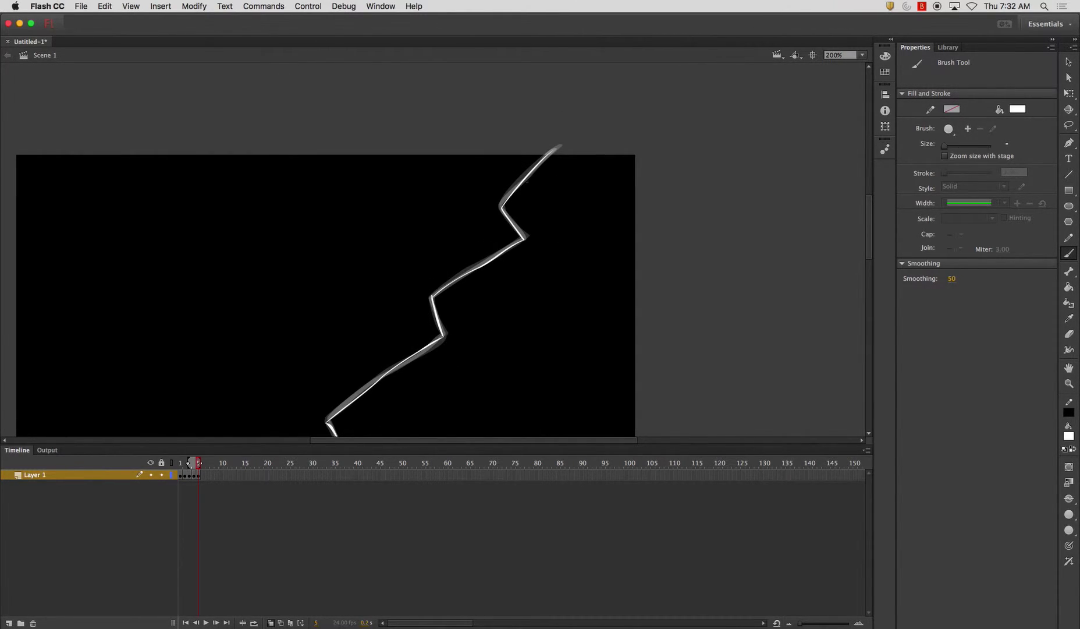
# Insert a blank keyframe at frame 6 and paint short white dashes along the bolt's upper zigzag.
pyautogui.press('F7')
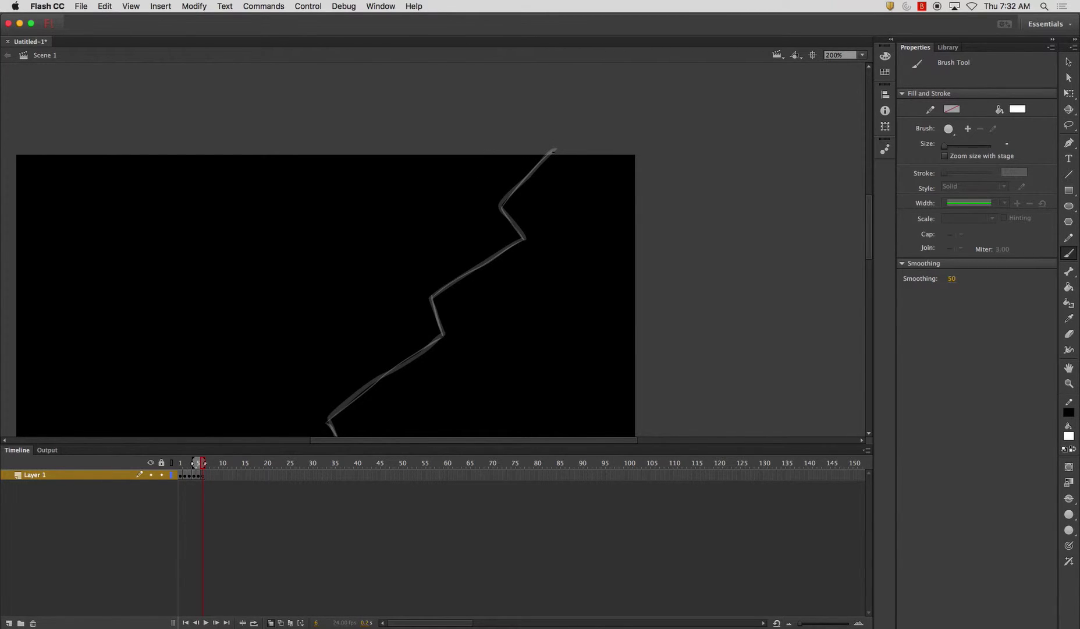
pyautogui.moveTo(551, 154)
pyautogui.mouseDown()
pyautogui.moveTo(501, 204)
pyautogui.moveTo(504, 251)
pyautogui.moveTo(547, 205)
pyautogui.moveTo(489, 242)
pyautogui.mouseUp()
pyautogui.press('super+z')
pyautogui.hotkey('ctrl', 'z')
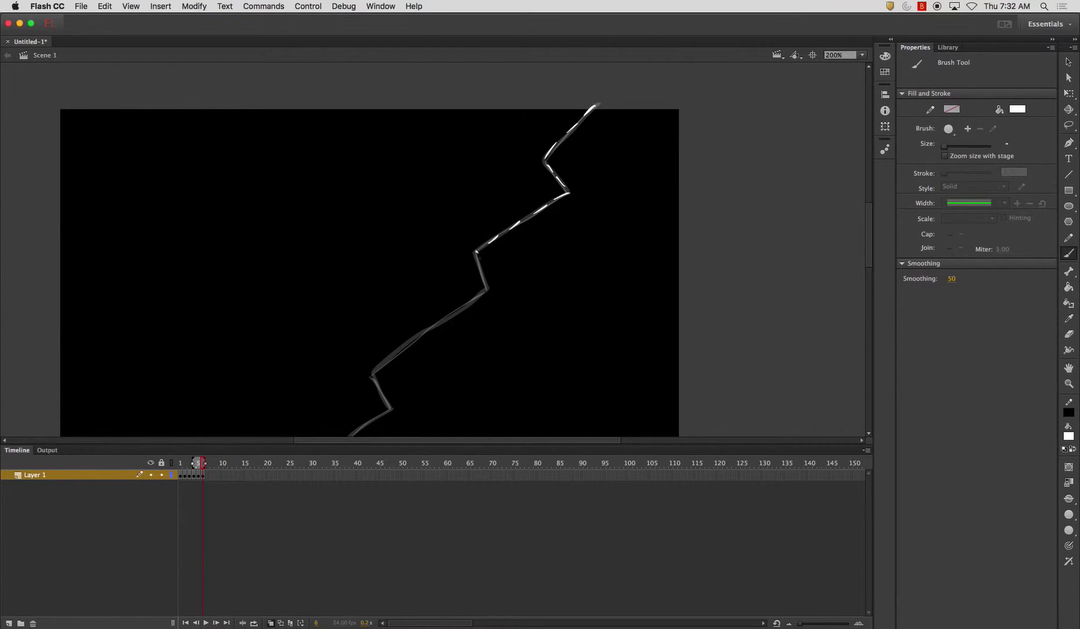
pyautogui.scroll(-3, 434, 251)
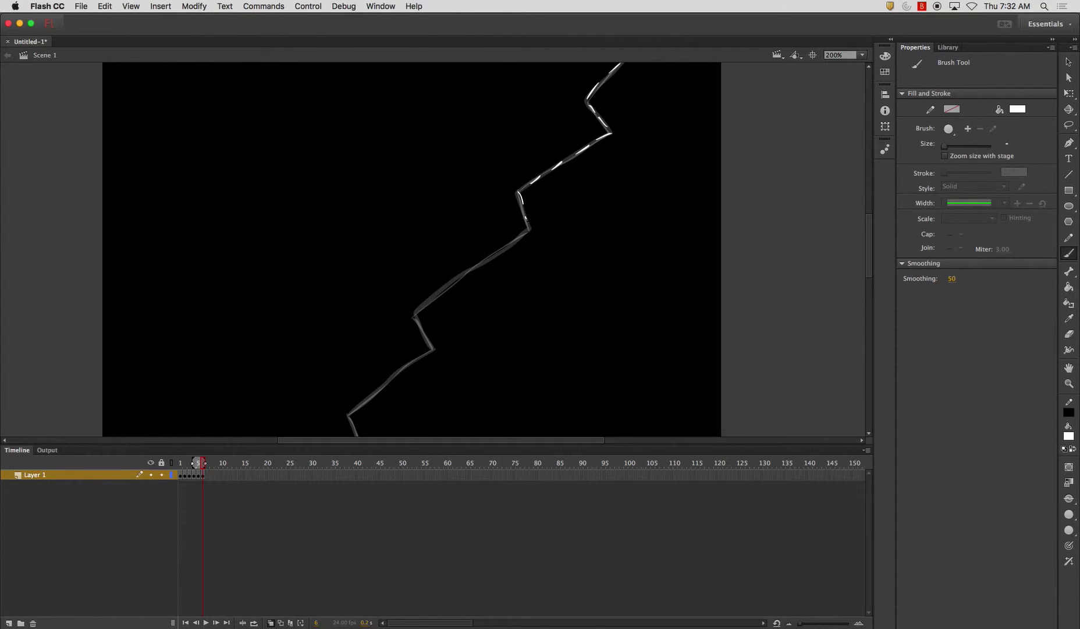
pyautogui.moveTo(528, 231); pyautogui.dragTo(511, 243)
pyautogui.scroll(-3, 500, 250)
pyautogui.hscroll(-3, 499, 250)
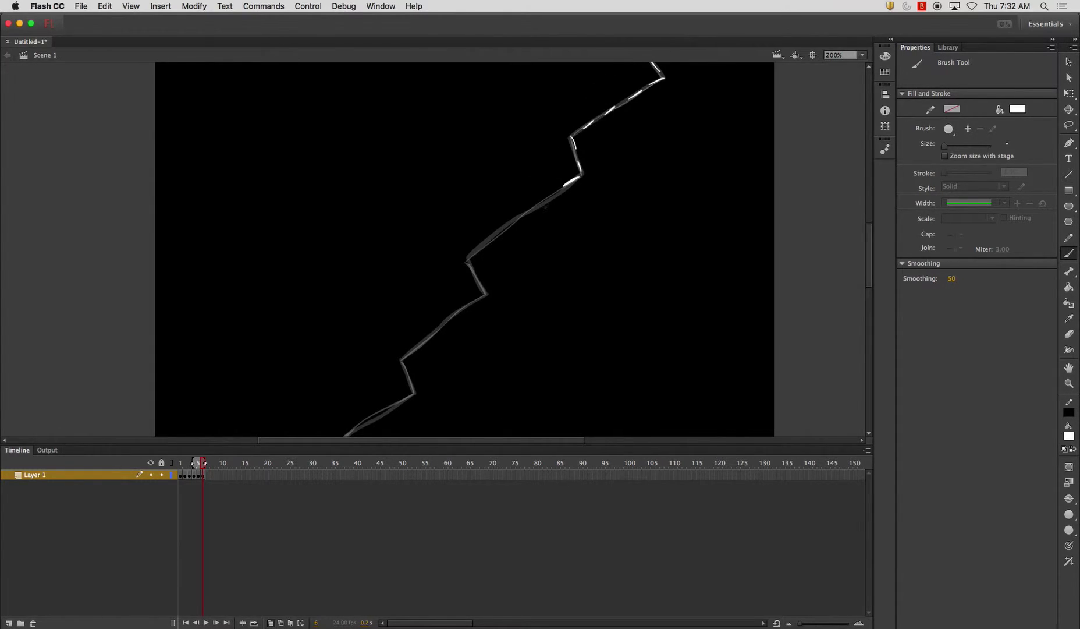
pyautogui.moveTo(555, 194); pyautogui.dragTo(505, 231)
pyautogui.scroll(-3, 505, 231)
# Paint more short bright dashes down the lower zigzag segments.
pyautogui.hscroll(-3, 505, 231)
pyautogui.moveTo(539, 196)
pyautogui.mouseDown()
pyautogui.moveTo(521, 211)
pyautogui.moveTo(528, 258)
pyautogui.mouseUp()
pyautogui.scroll(-2, 528, 258)
pyautogui.hscroll(-1, 529, 258)
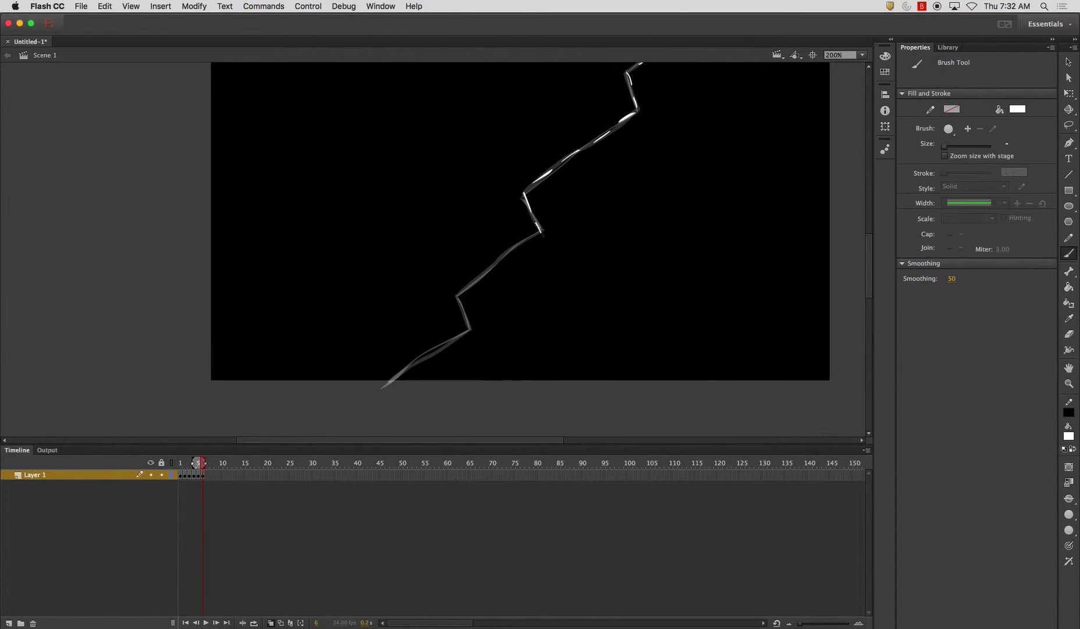
pyautogui.hotkey('ctrl', 'z')
pyautogui.moveTo(535, 219)
pyautogui.mouseDown()
pyautogui.moveTo(542, 228)
pyautogui.moveTo(527, 240)
pyautogui.moveTo(537, 235)
pyautogui.mouseUp()
pyautogui.moveTo(477, 274); pyautogui.dragTo(530, 229)
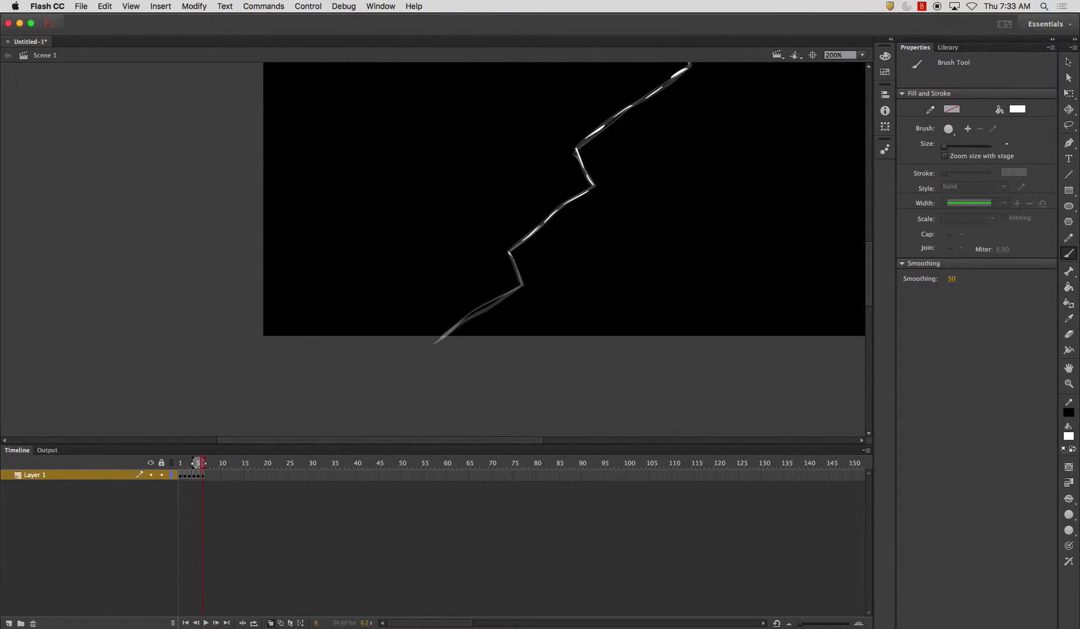
pyautogui.scroll(-5, 530, 241)
pyautogui.moveTo(540, 231)
pyautogui.mouseDown()
pyautogui.moveTo(543, 240)
pyautogui.moveTo(506, 257)
pyautogui.mouseUp()
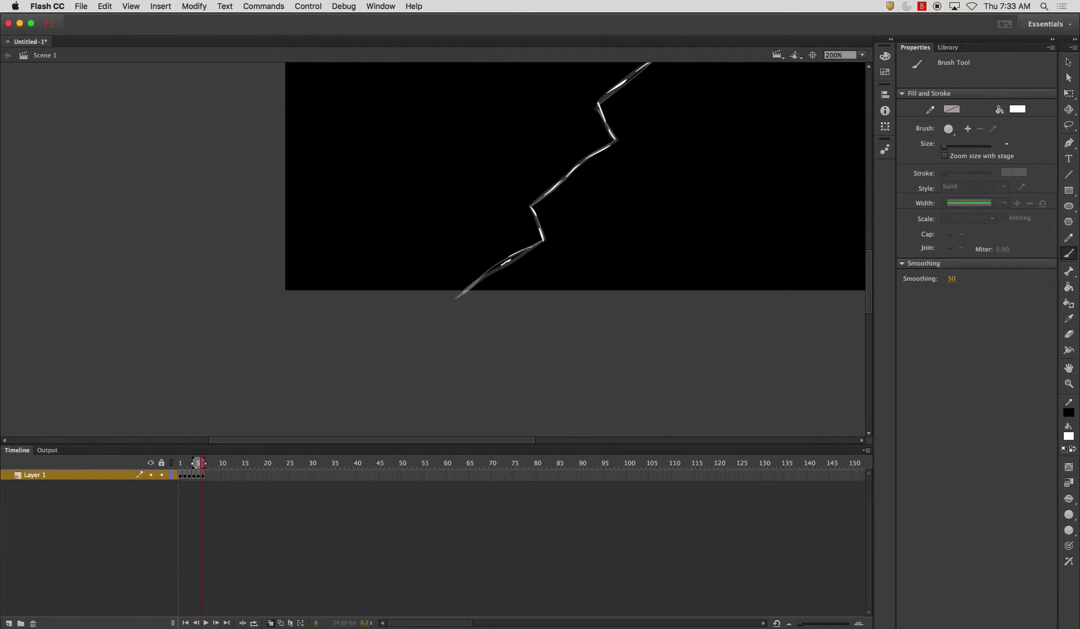
pyautogui.moveTo(504, 259); pyautogui.dragTo(475, 283)
pyautogui.scroll(6, 518, 270)
pyautogui.hscroll(5, 518, 270)
# Add a blank keyframe at frame 7 and dab white dashes along the bolt's upper part.
pyautogui.press('F7')
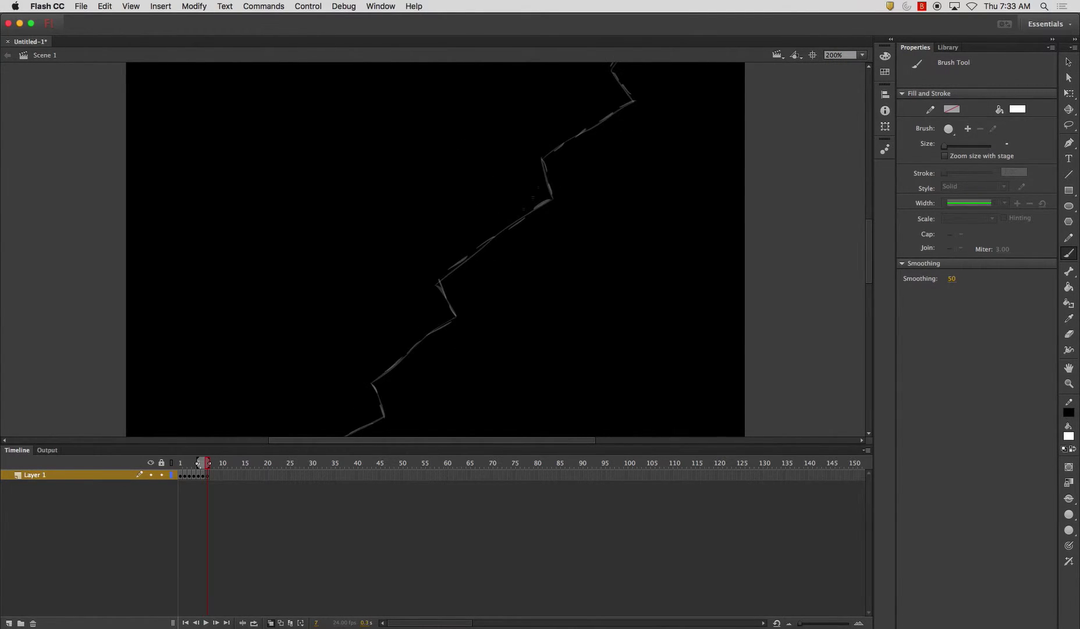
pyautogui.scroll(4, 614, 144)
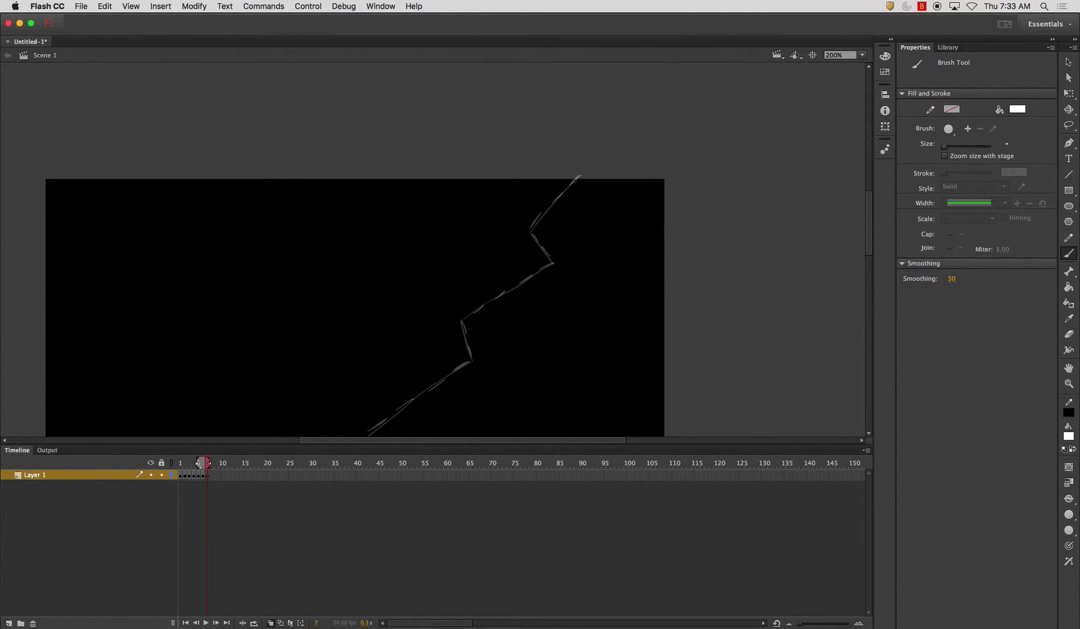
pyautogui.moveTo(576, 179); pyautogui.dragTo(572, 184)
pyautogui.moveTo(479, 356); pyautogui.dragTo(510, 308)
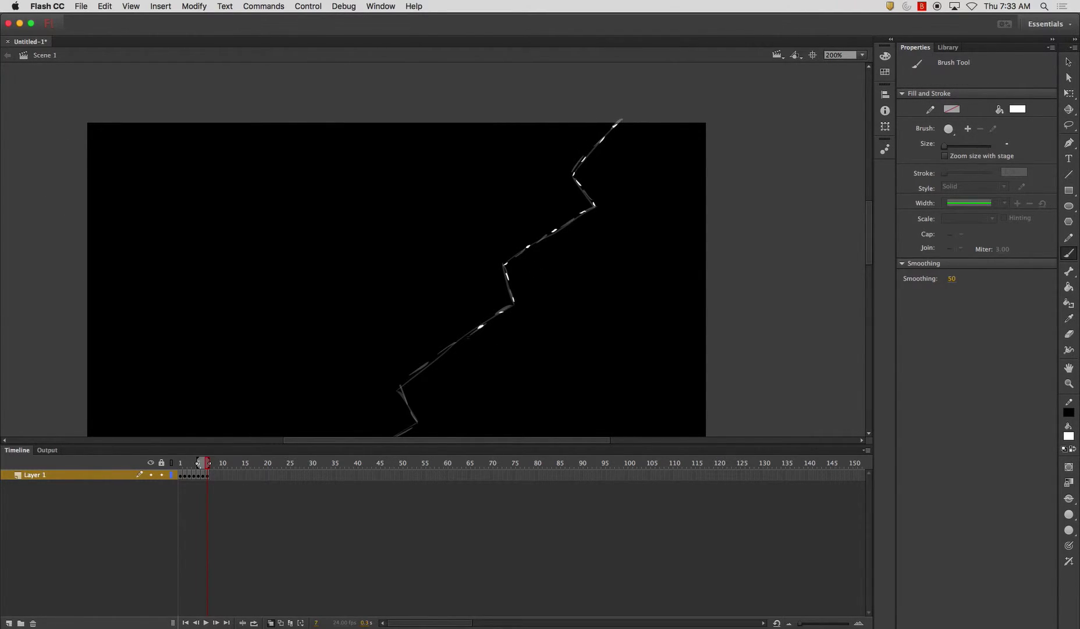
pyautogui.click(451, 345)
# Pan down and dab short white spots and dashes along the bolt's lower stroke to its end.
pyautogui.moveTo(408, 400); pyautogui.dragTo(438, 336)
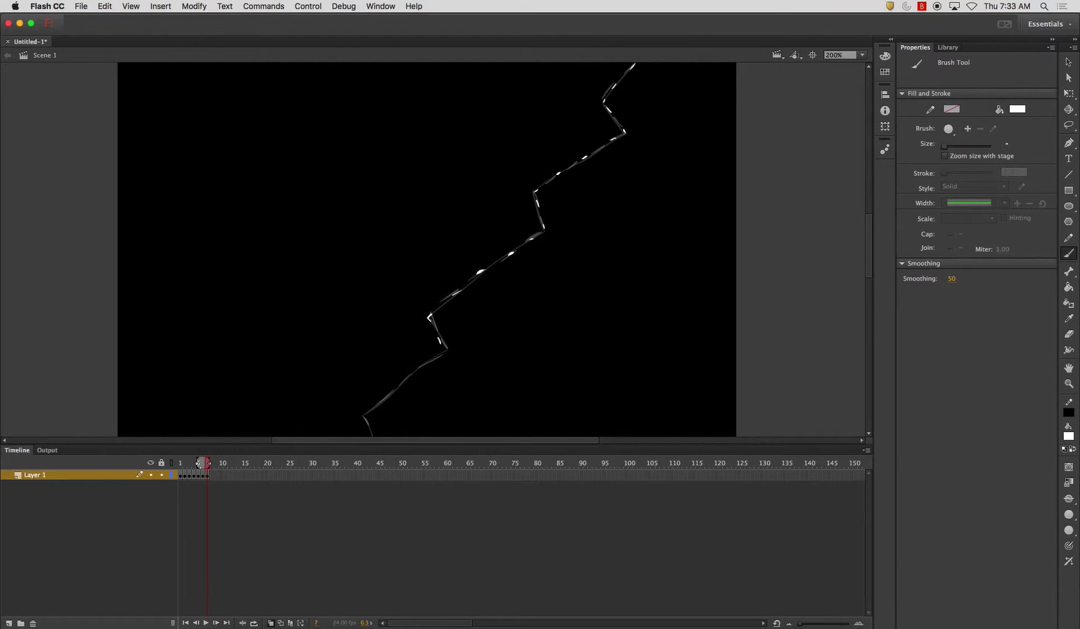
pyautogui.moveTo(440, 355); pyautogui.dragTo(491, 312)
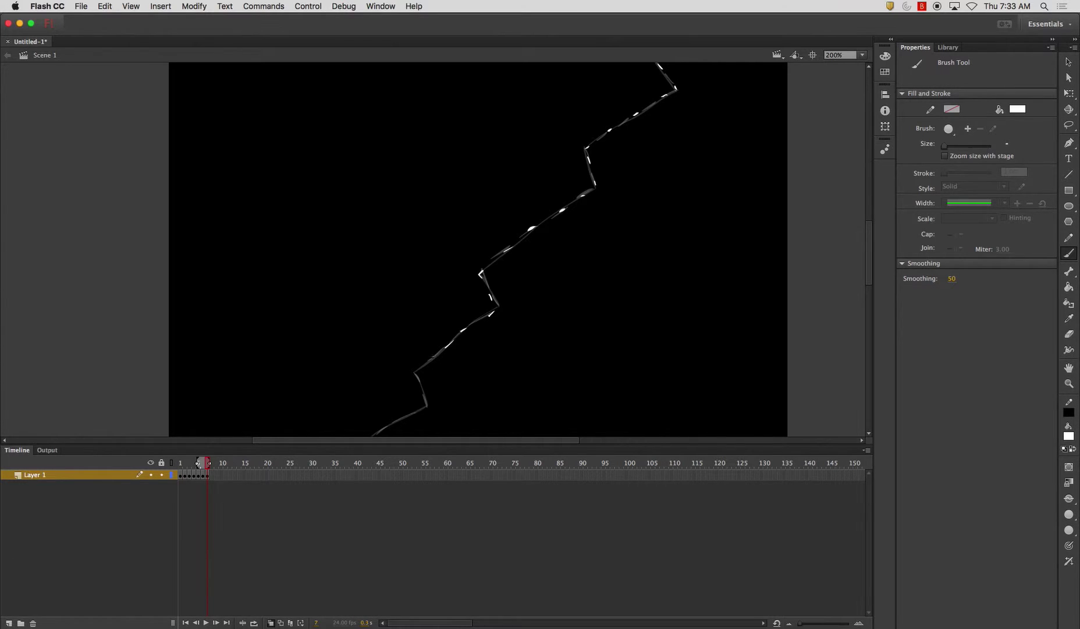
pyautogui.click(429, 359)
pyautogui.moveTo(429, 361); pyautogui.dragTo(459, 304)
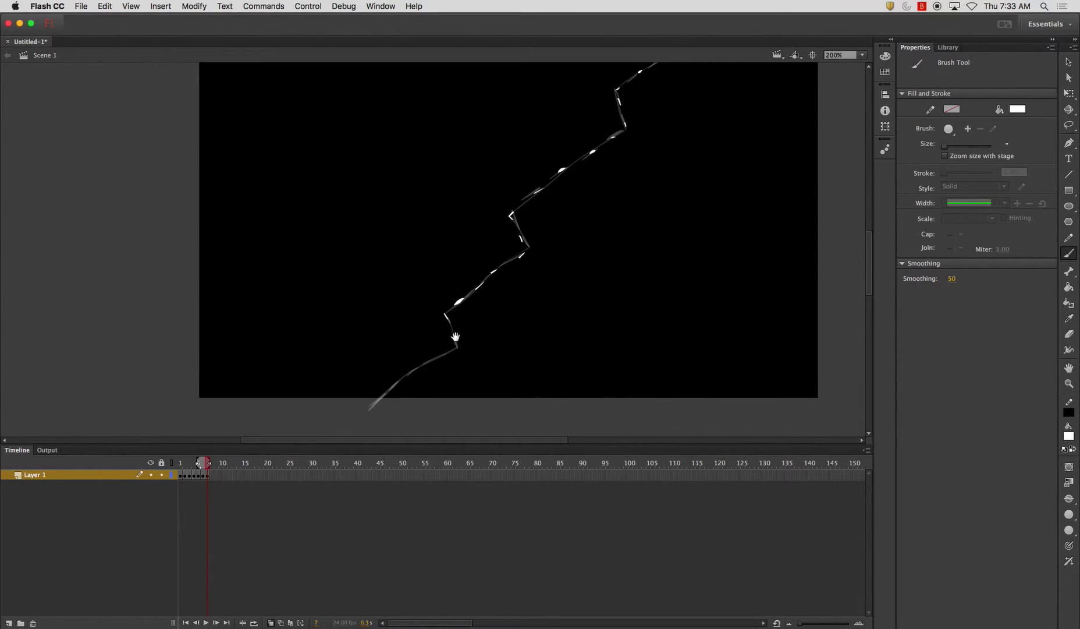
pyautogui.moveTo(449, 353); pyautogui.dragTo(435, 360)
pyautogui.click(415, 370)
pyautogui.click(392, 387)
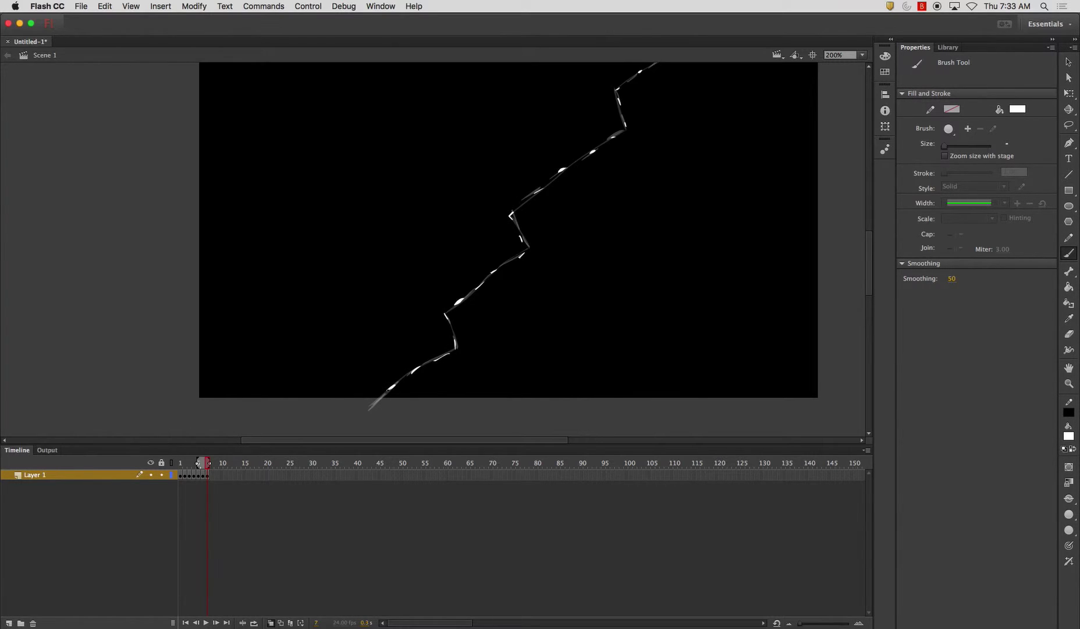
pyautogui.click(373, 403)
pyautogui.scroll(5, 530, 251)
pyautogui.hscroll(5, 531, 251)
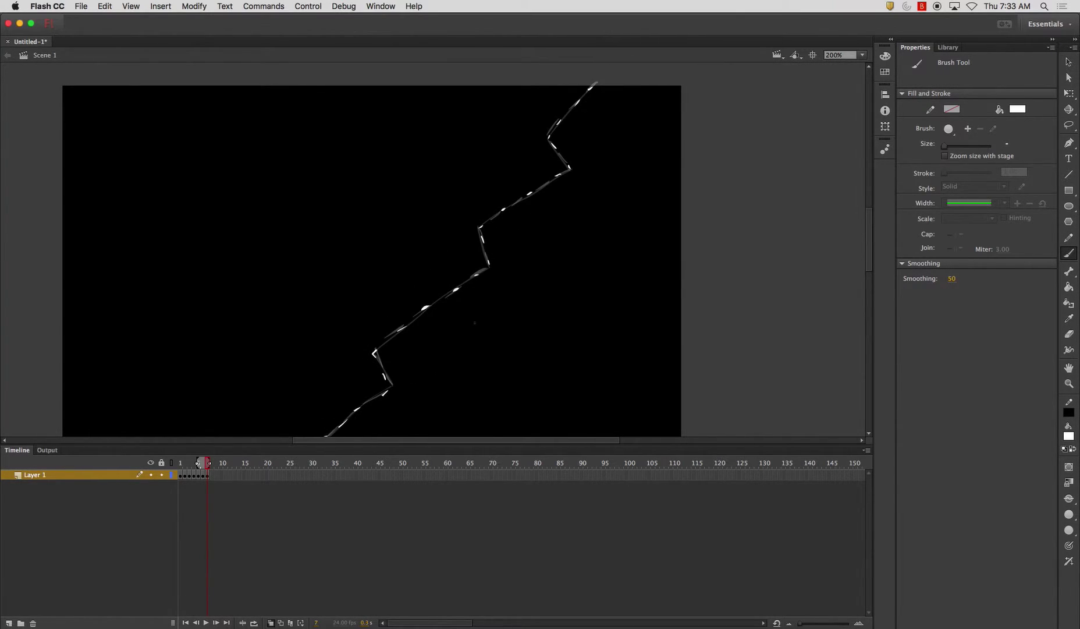
# On a new blank keyframe at frame 8, dab tiny white dots along the faded zigzag guide.
pyautogui.press('F7')
pyautogui.scroll(2, 592, 141)
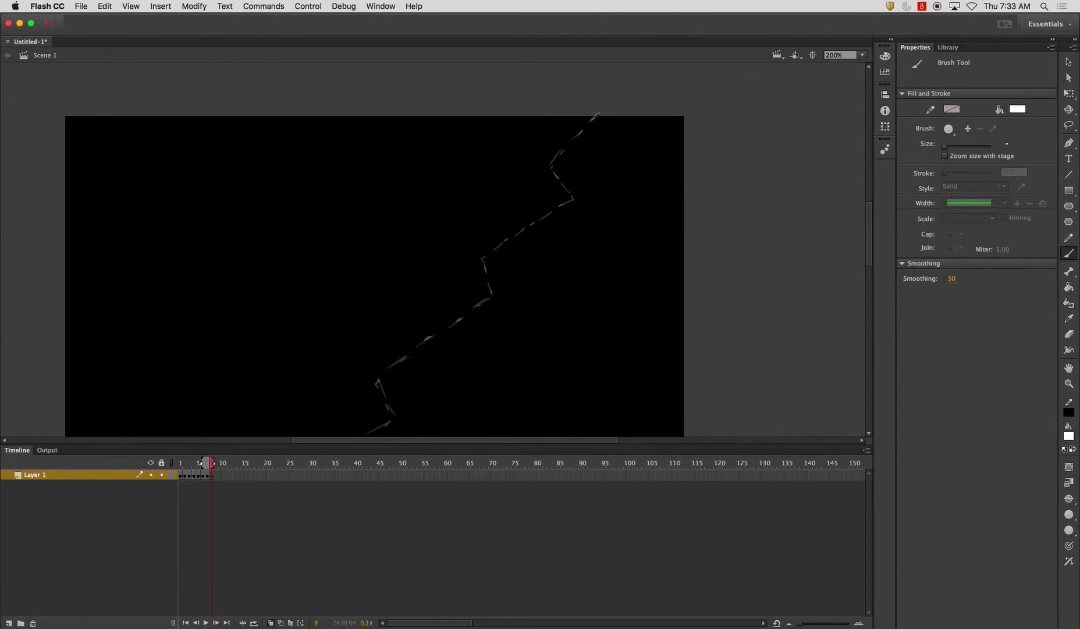
pyautogui.click(599, 114)
pyautogui.moveTo(415, 340); pyautogui.dragTo(454, 298)
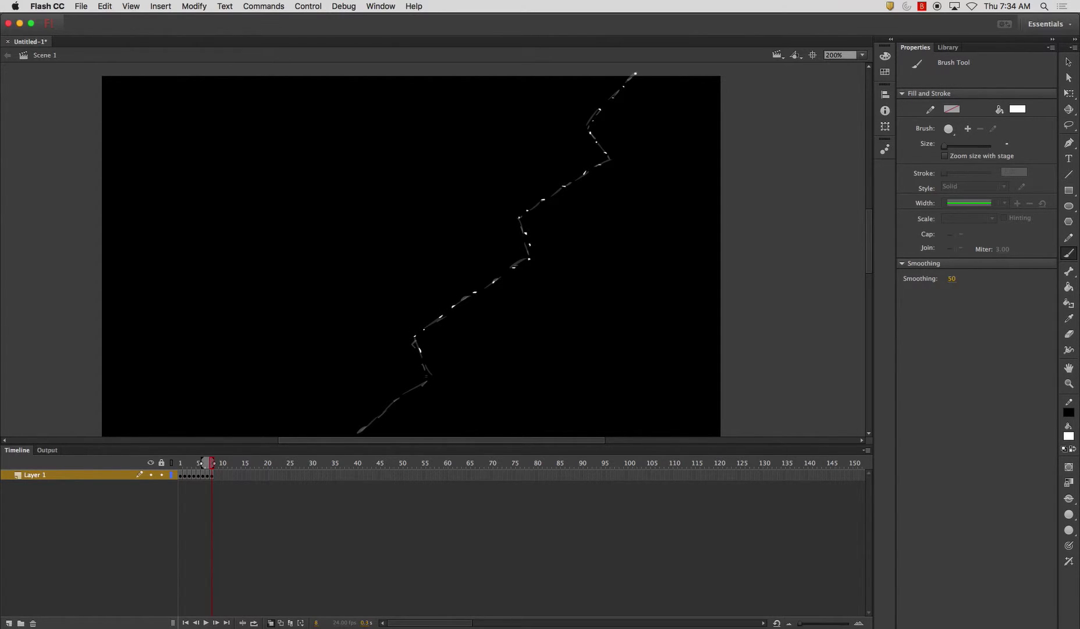
pyautogui.moveTo(416, 380); pyautogui.dragTo(472, 330)
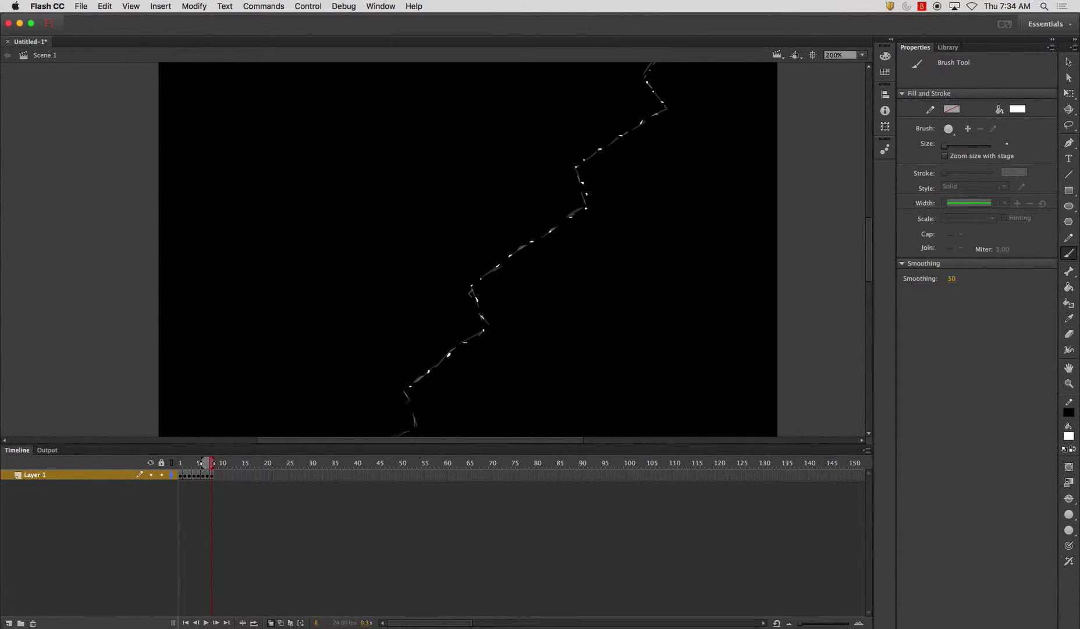
pyautogui.moveTo(473, 330); pyautogui.dragTo(505, 263)
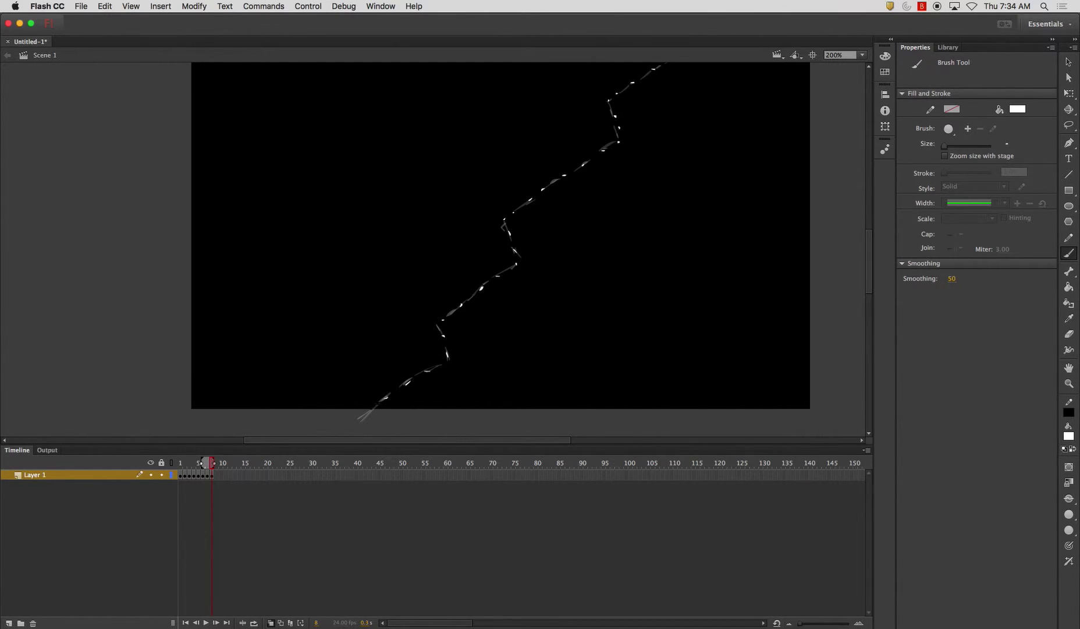
pyautogui.moveTo(479, 319); pyautogui.dragTo(333, 335)
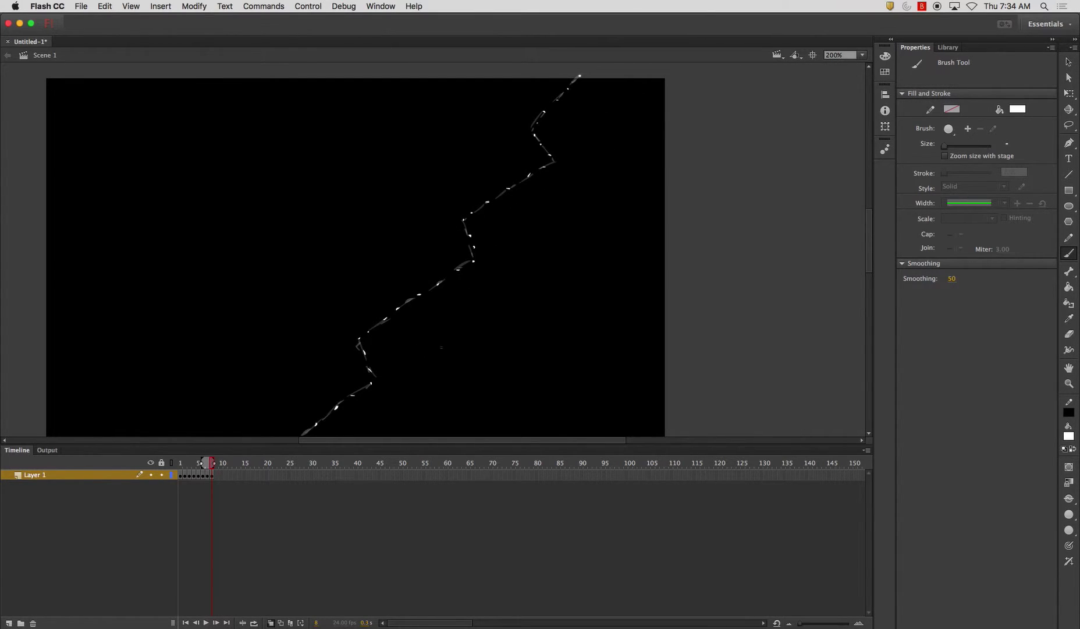
# On frame 9, brush short white dashes down the bolt's zigzag path, panning as needed.
pyautogui.press('.')
pyautogui.moveTo(559, 123); pyautogui.dragTo(556, 150)
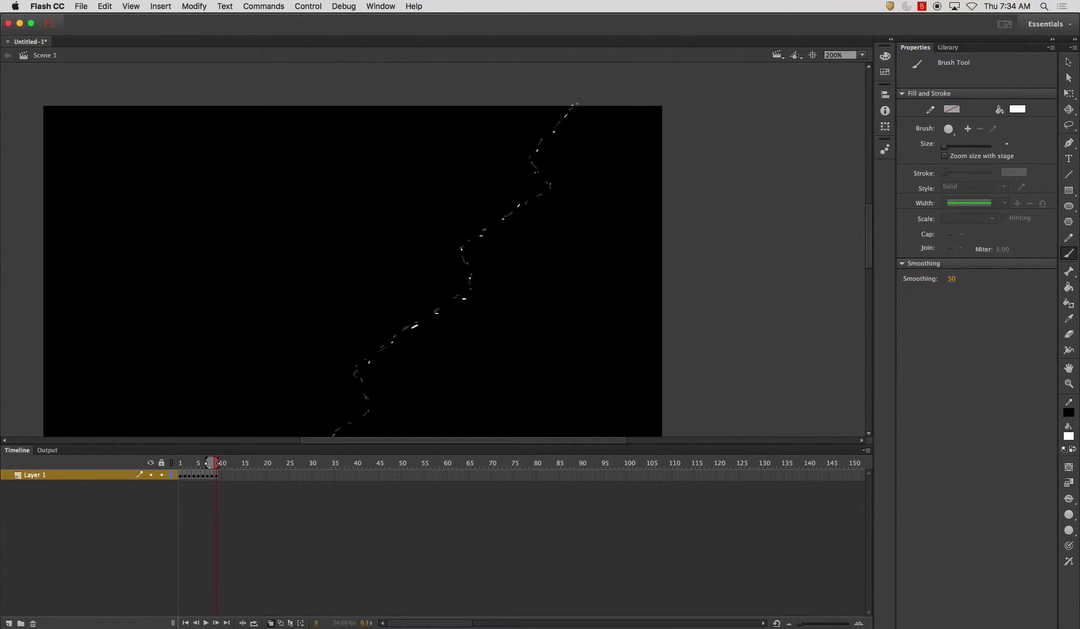
pyautogui.scroll(-5, 374, 398)
pyautogui.hscroll(-2, 374, 398)
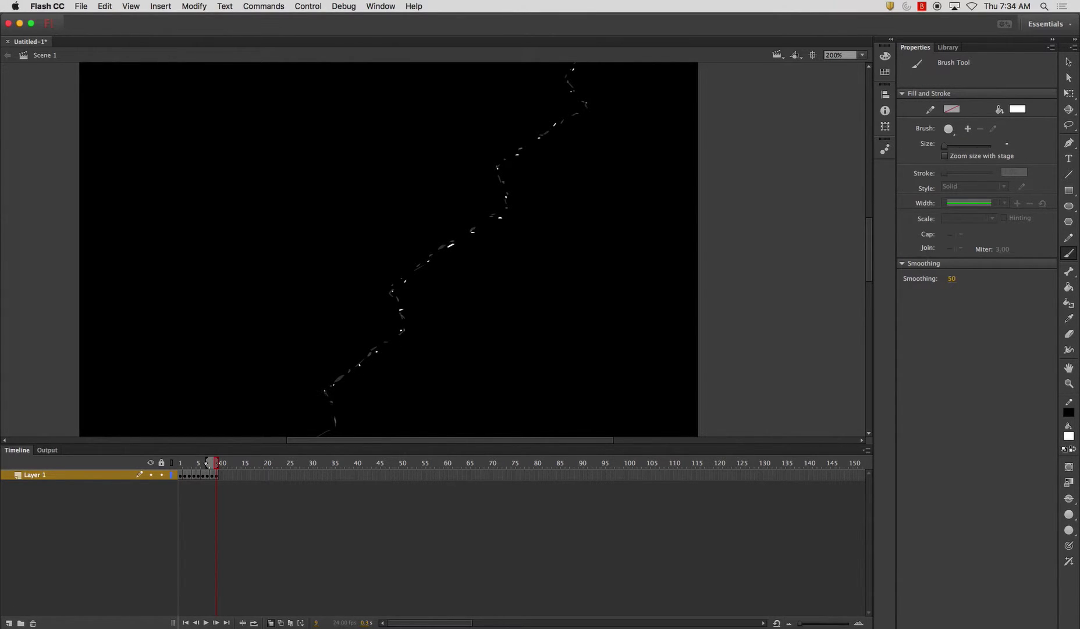
pyautogui.scroll(-4, 393, 302)
pyautogui.hscroll(-3, 393, 301)
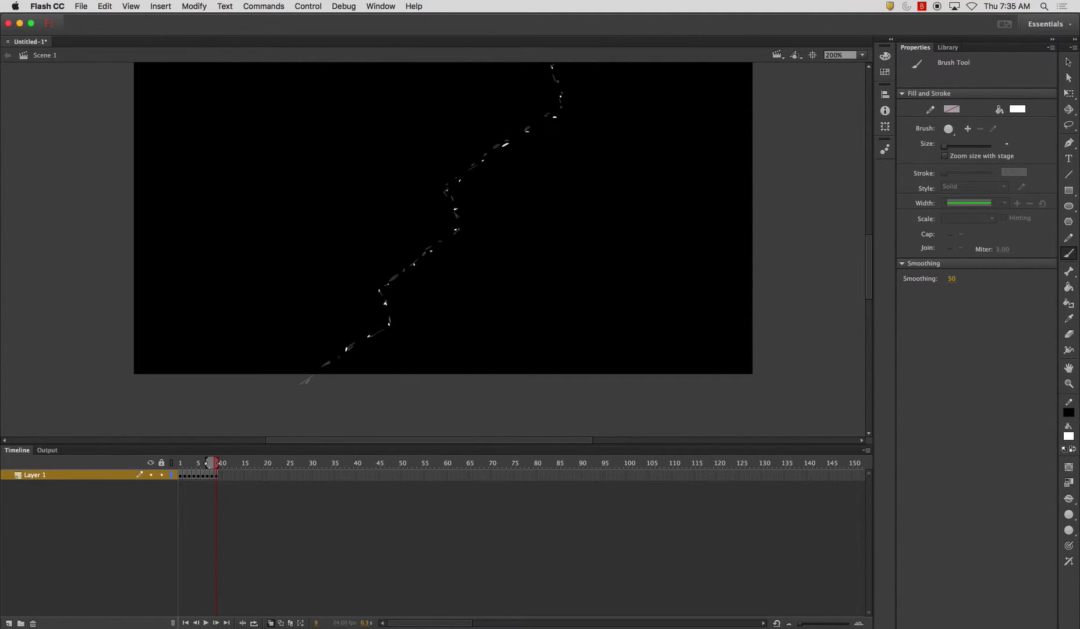
pyautogui.scroll(3, 473, 258)
pyautogui.hscroll(3, 473, 258)
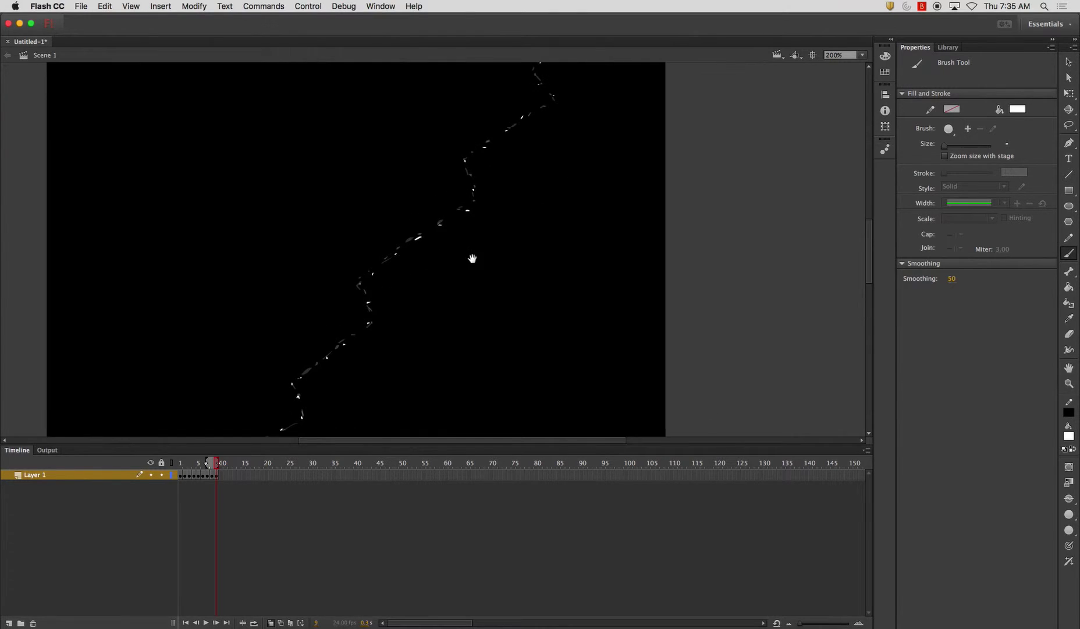
# Add an empty keyframe at frame 10 and test-play the lightning animation.
pyautogui.press('F7')
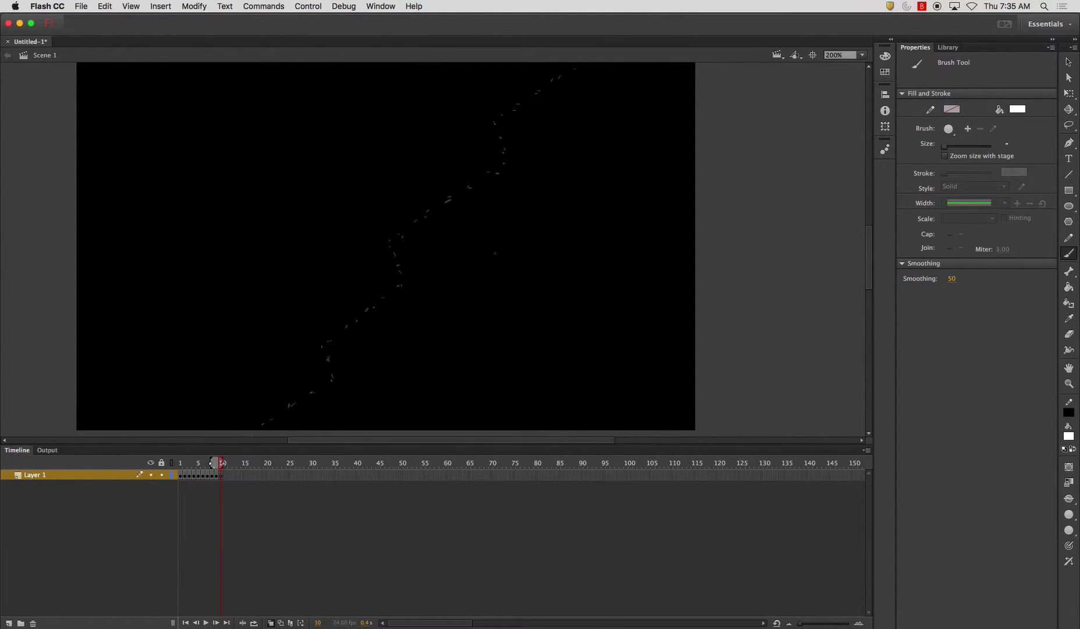
pyautogui.press('super+Return')
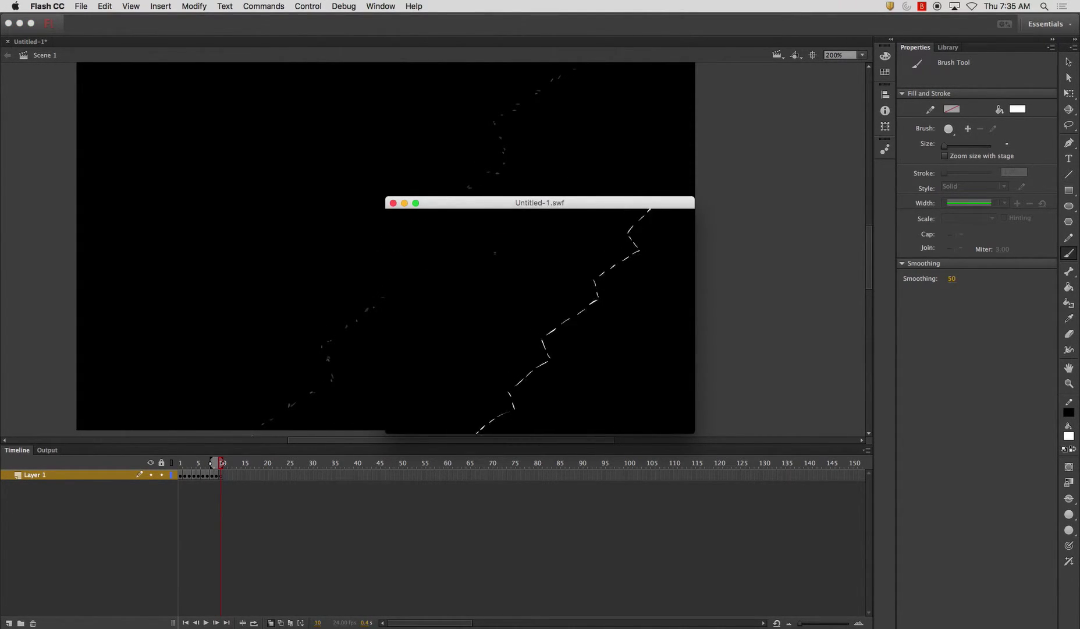
pyautogui.click(393, 203)
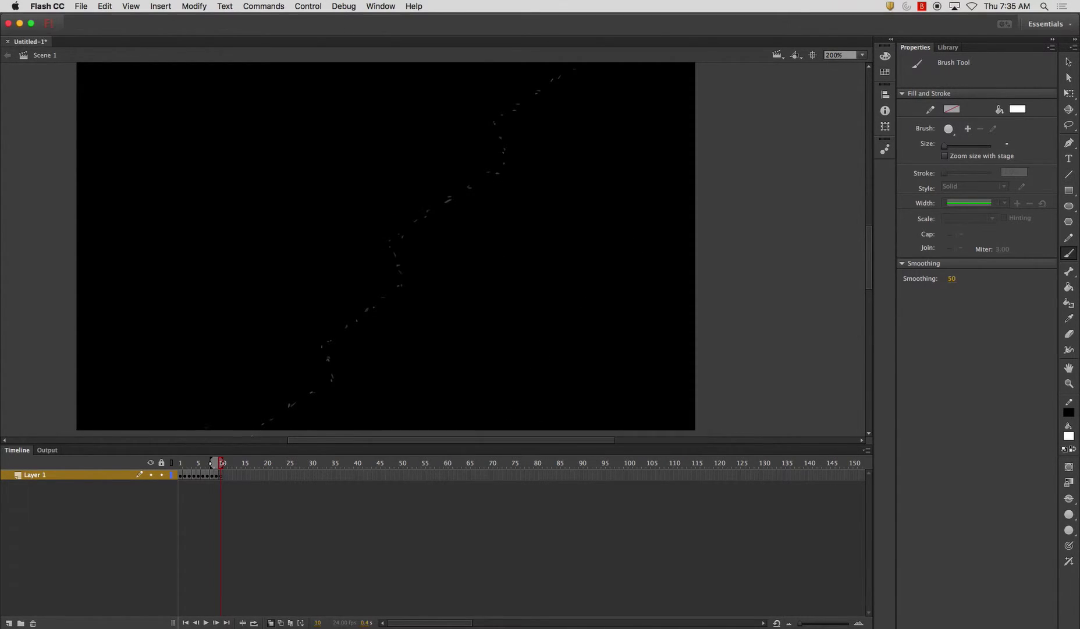
# Turn off onion skinning and step between frames 9 and 10 to check the drawings.
pyautogui.click(270, 622)
pyautogui.press(',')
pyautogui.press(',')
pyautogui.press(',')
pyautogui.press(',')
pyautogui.press(',')
pyautogui.press(',')
pyautogui.press(',')
pyautogui.press(',')
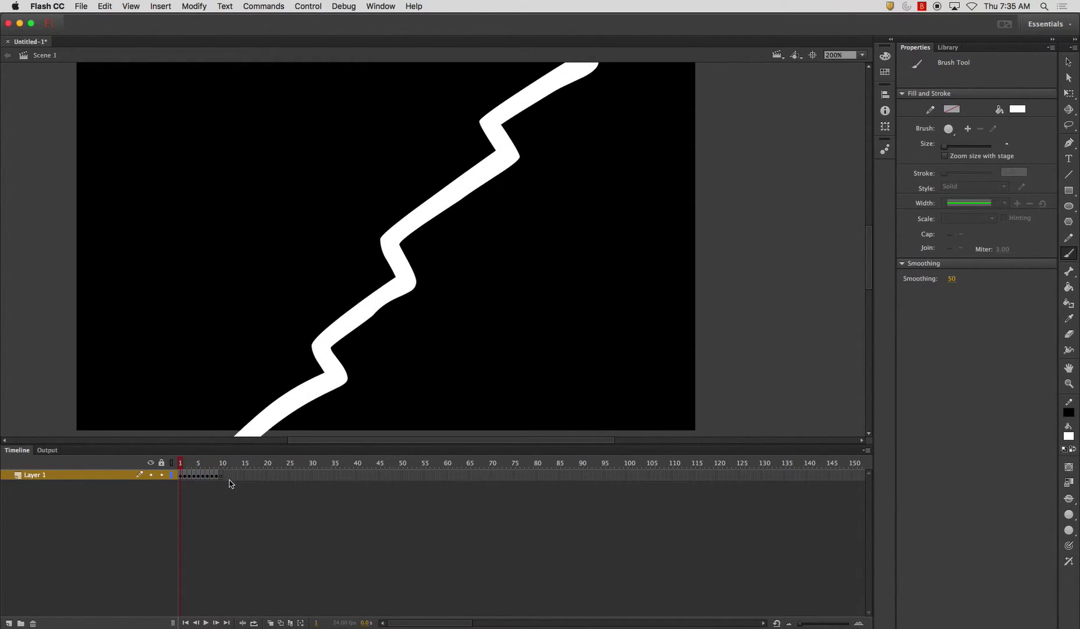
pyautogui.press('.')
pyautogui.press('.')
pyautogui.press('.')
pyautogui.press('.')
pyautogui.press('.')
pyautogui.press('.')
pyautogui.press('.')
pyautogui.press('.')
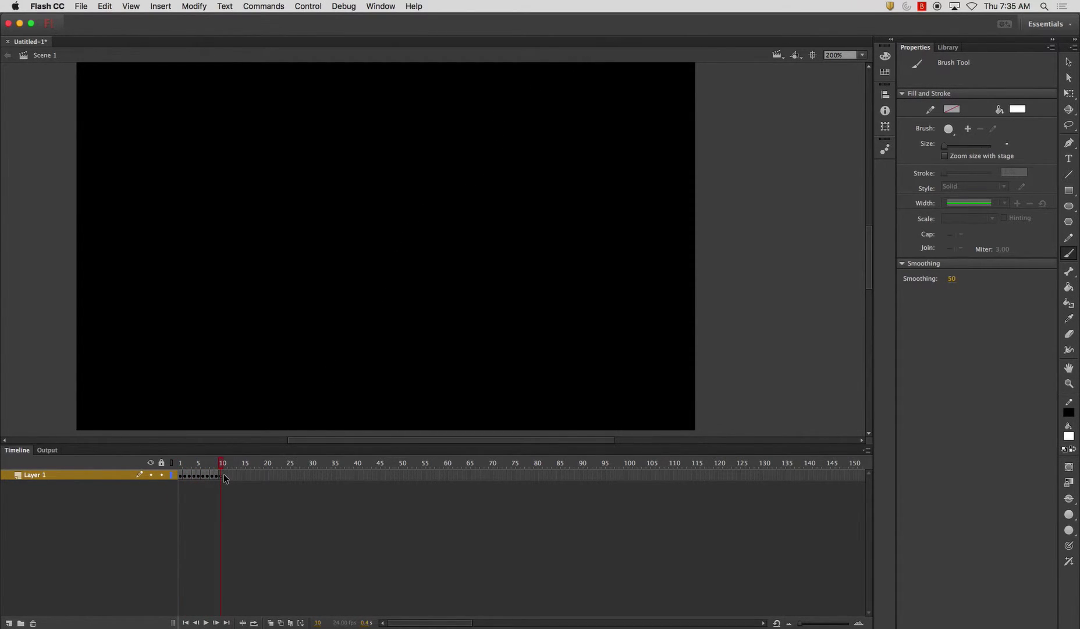
pyautogui.click(264, 473)
pyautogui.rightClick(265, 473)
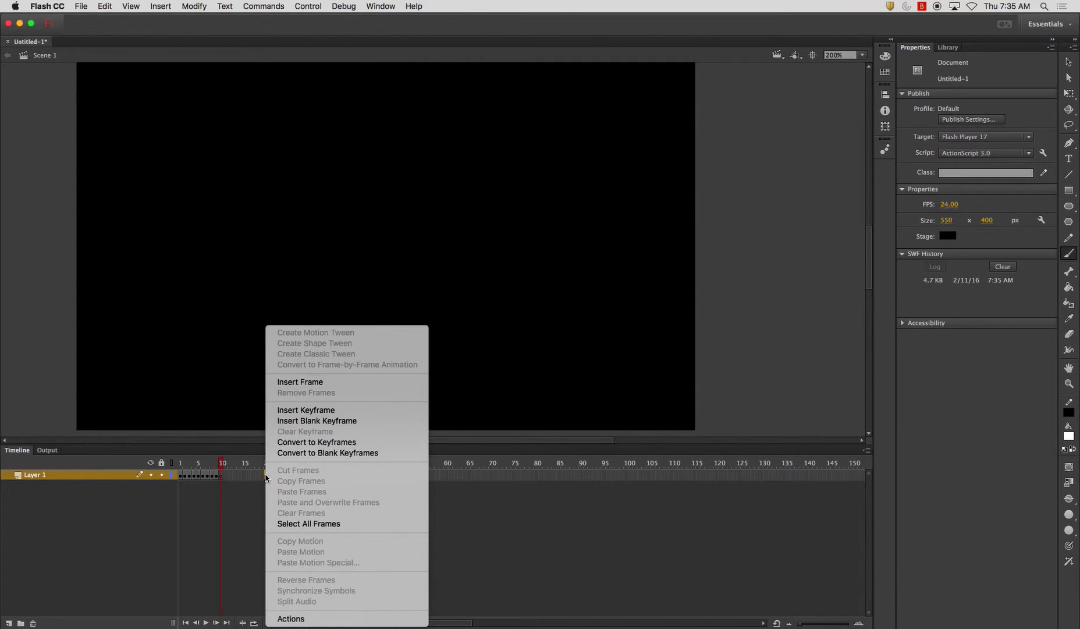
pyautogui.click(279, 379)
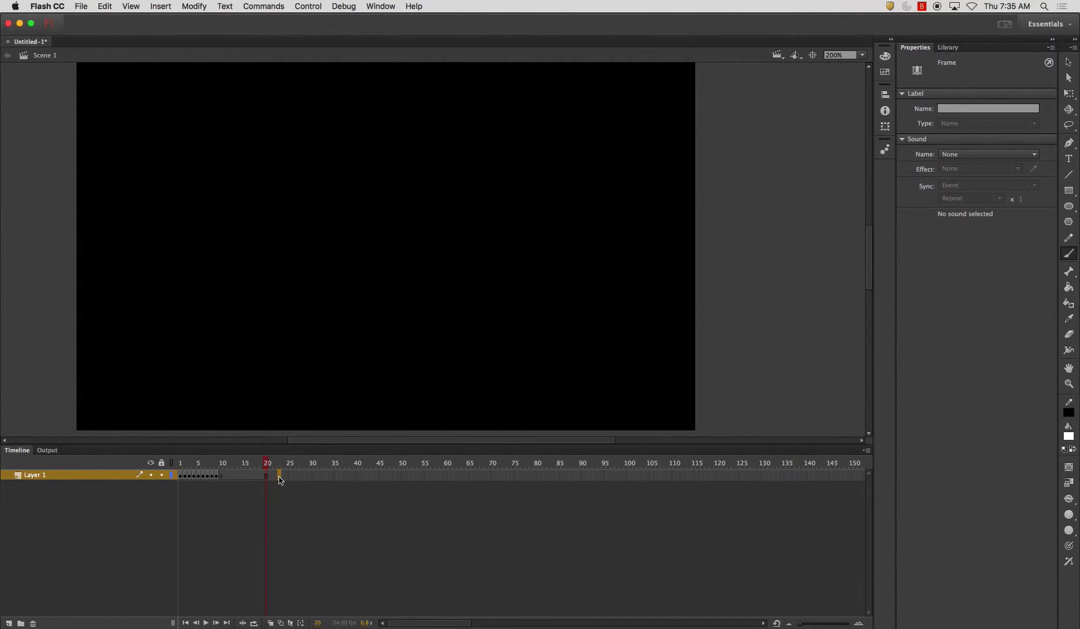
pyautogui.moveTo(275, 475)
pyautogui.mouseDown()
pyautogui.moveTo(180, 474)
pyautogui.moveTo(262, 476)
pyautogui.moveTo(222, 469)
pyautogui.mouseUp()
pyautogui.click(260, 509)
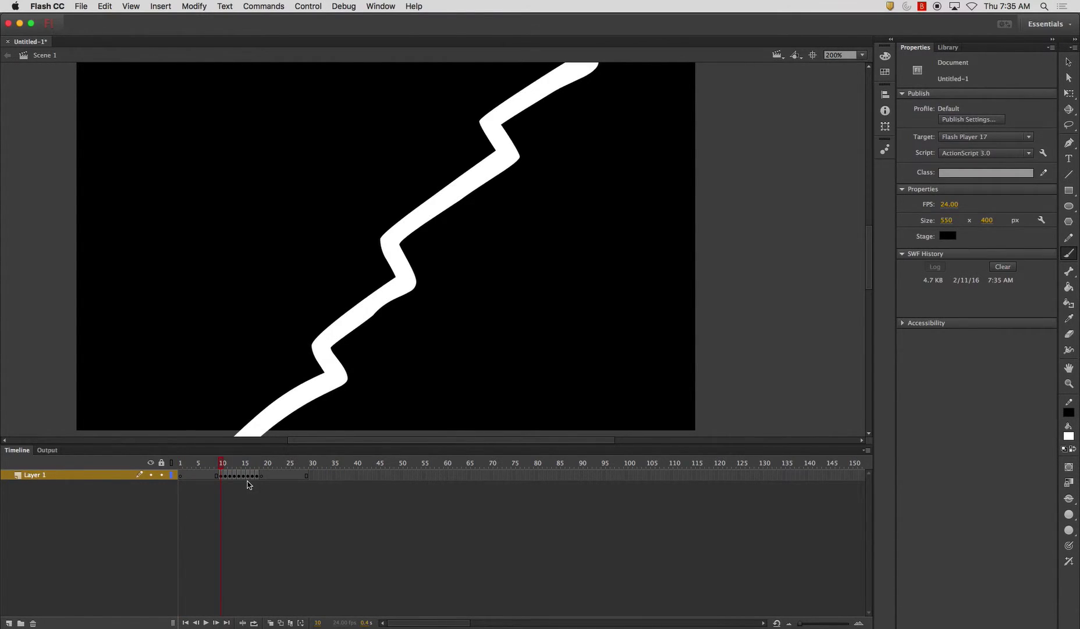
pyautogui.press('super+Return')
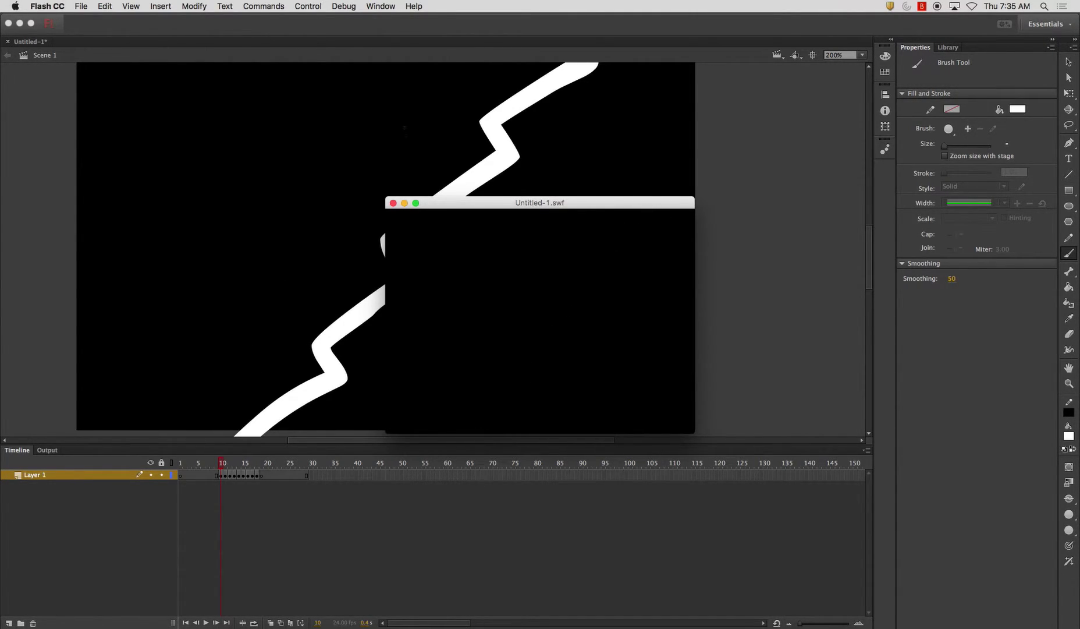
pyautogui.click(393, 202)
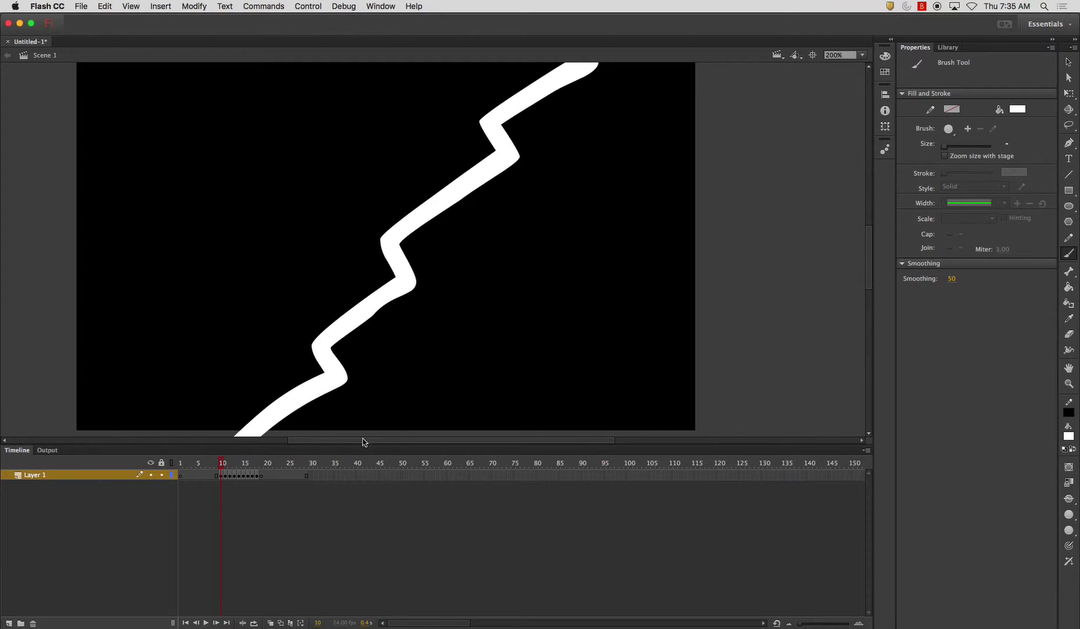
pyautogui.moveTo(182, 479); pyautogui.dragTo(217, 477)
pyautogui.rightClick(217, 478)
pyautogui.click(249, 393)
pyautogui.click(242, 484)
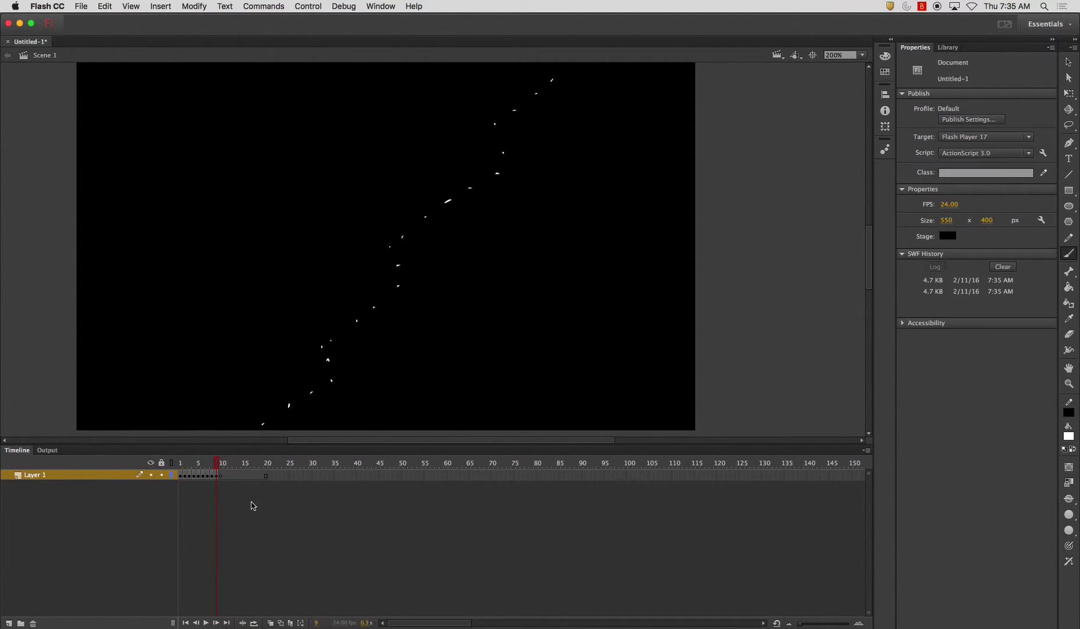
pyautogui.moveTo(222, 474)
pyautogui.mouseDown()
pyautogui.moveTo(289, 477)
pyautogui.moveTo(220, 472)
pyautogui.moveTo(260, 469)
pyautogui.mouseUp()
pyautogui.rightClick(266, 480)
pyautogui.click(341, 394)
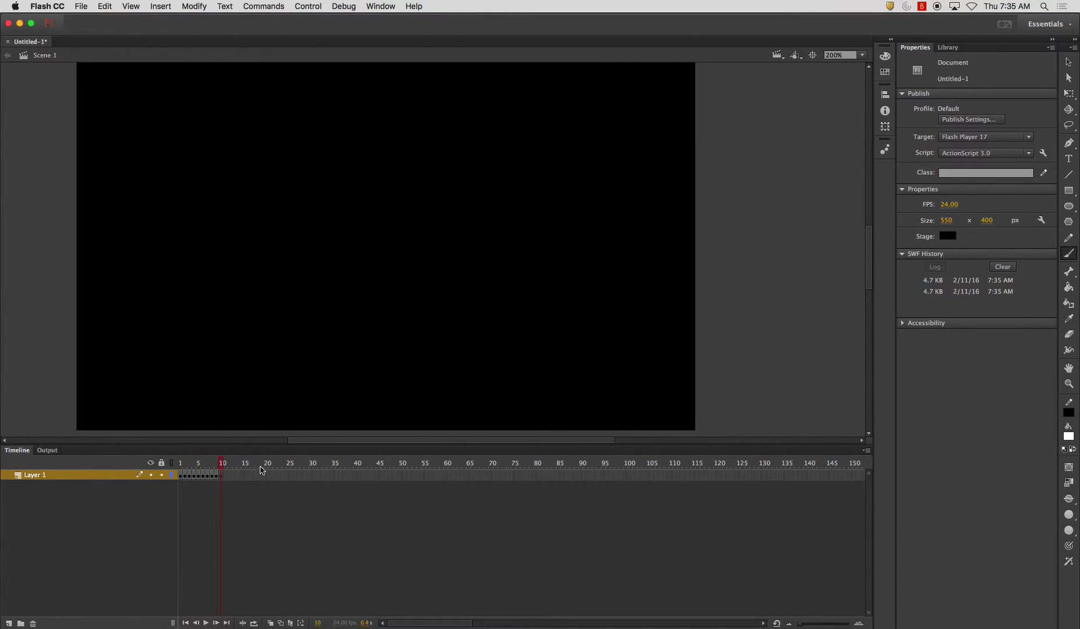
# Copy Layer 1's frames and create a new symbol named Lightning from the Library.
pyautogui.rightClick(49, 475)
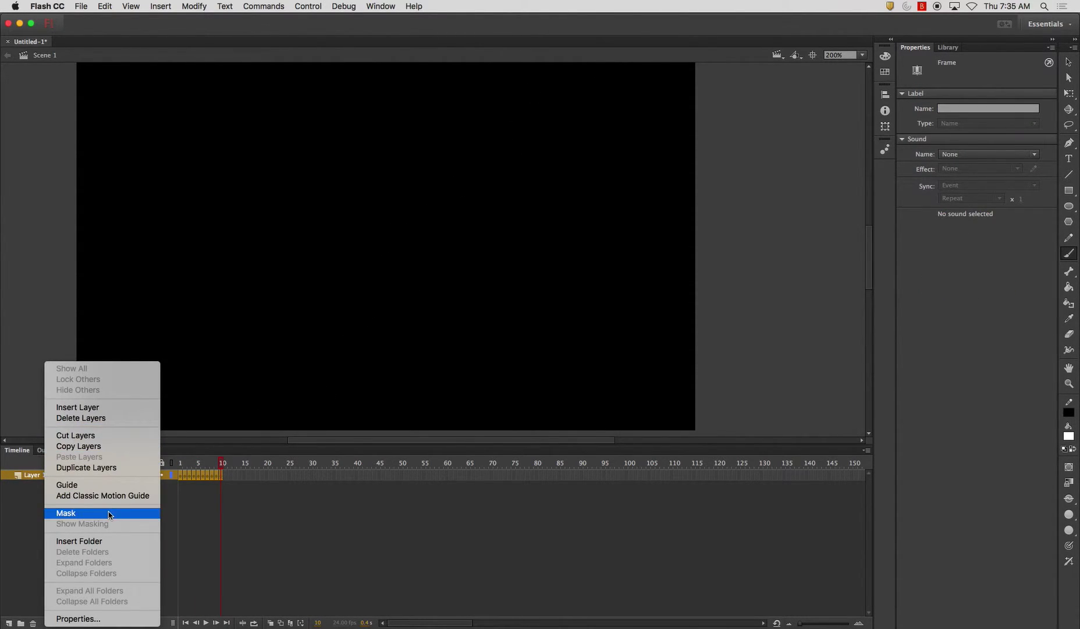
pyautogui.click(108, 446)
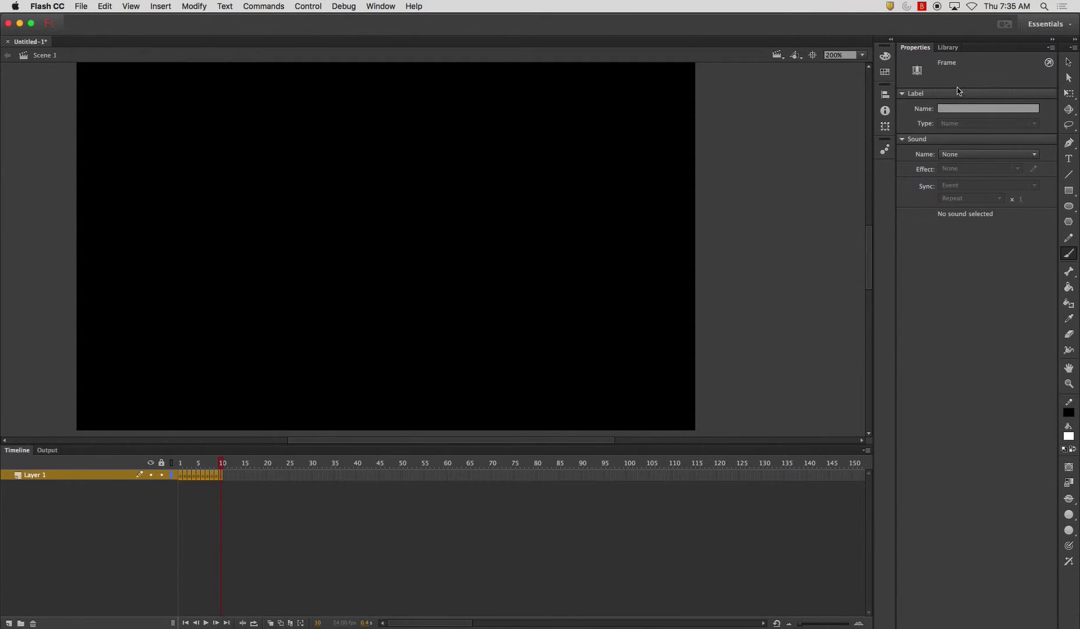
pyautogui.click(949, 47)
pyautogui.click(902, 624)
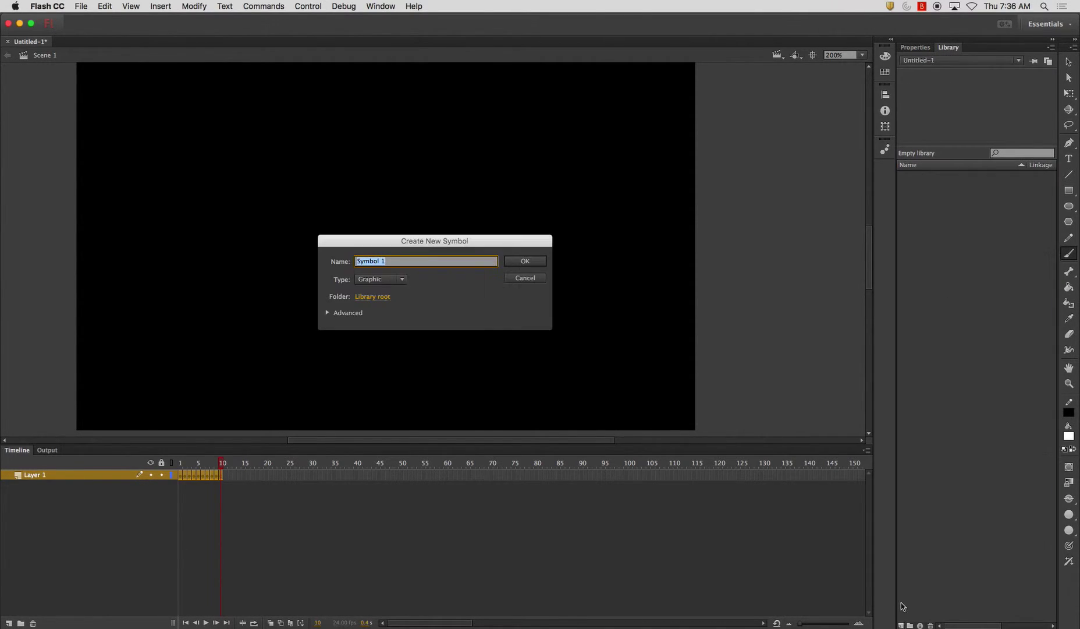
pyautogui.write('Lightning')
pyautogui.press('Return')
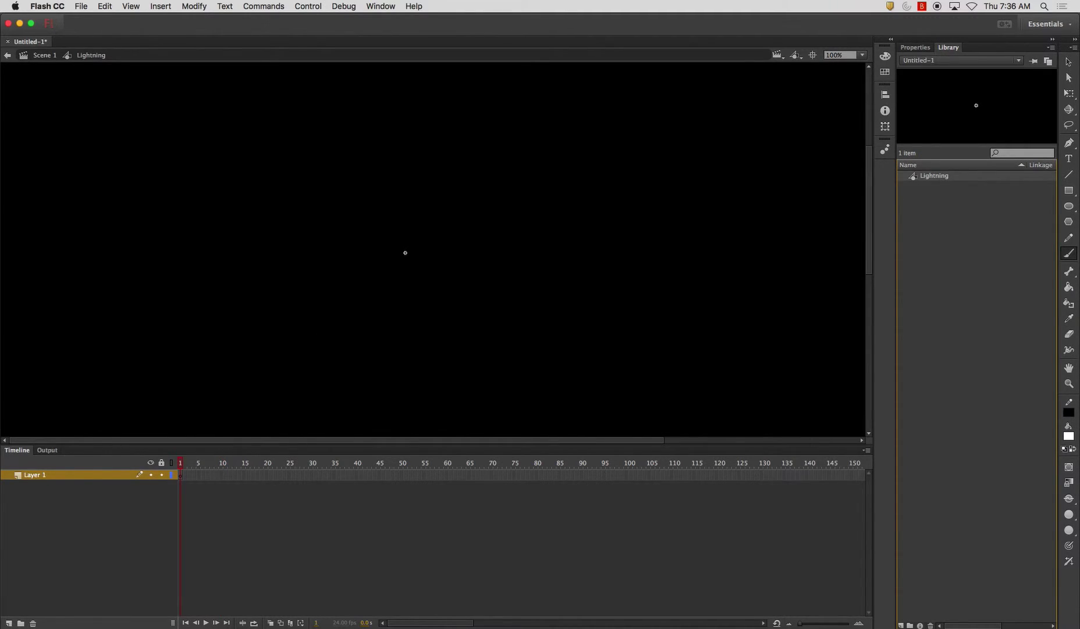
# Paste the copied layer into the symbol, delete the empty layer, and rename it Lightning.
pyautogui.rightClick(63, 483)
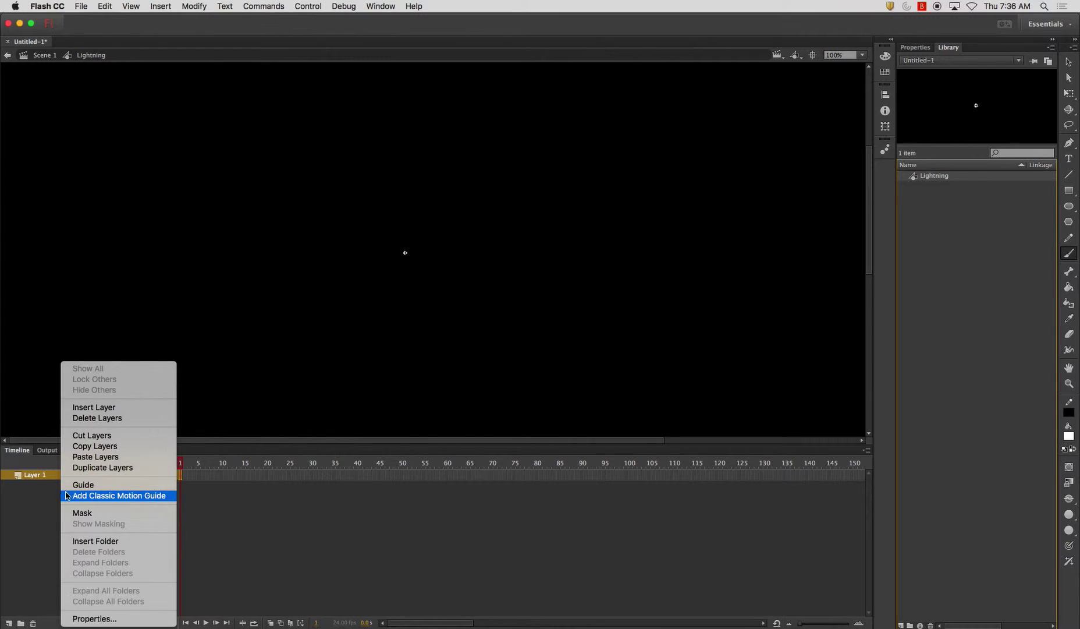
pyautogui.click(70, 456)
pyautogui.click(48, 486)
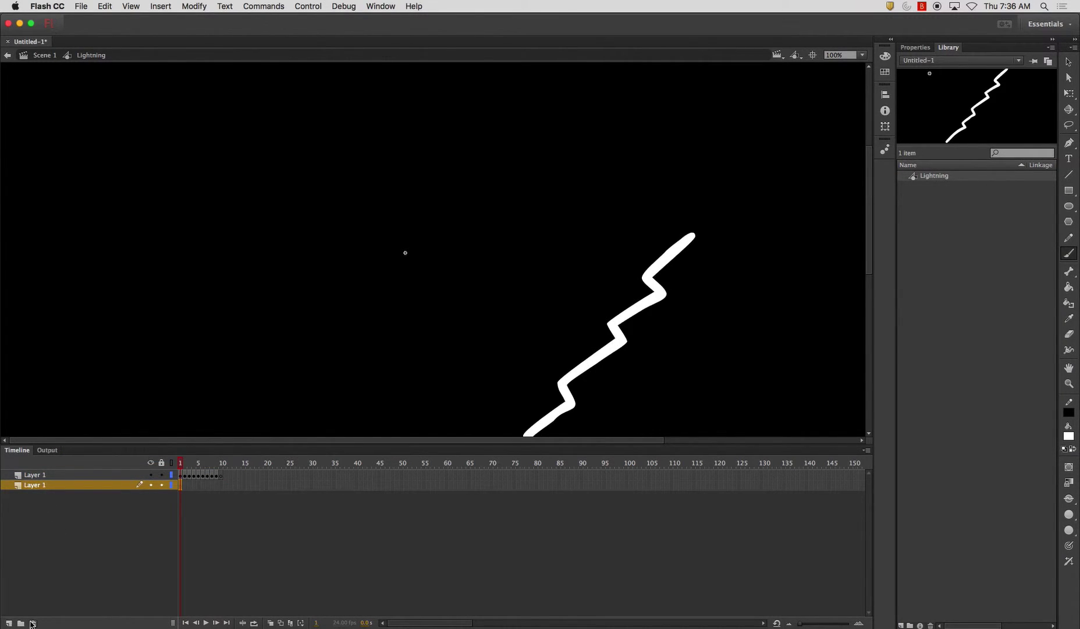
pyautogui.click(33, 623)
pyautogui.doubleClick(34, 475)
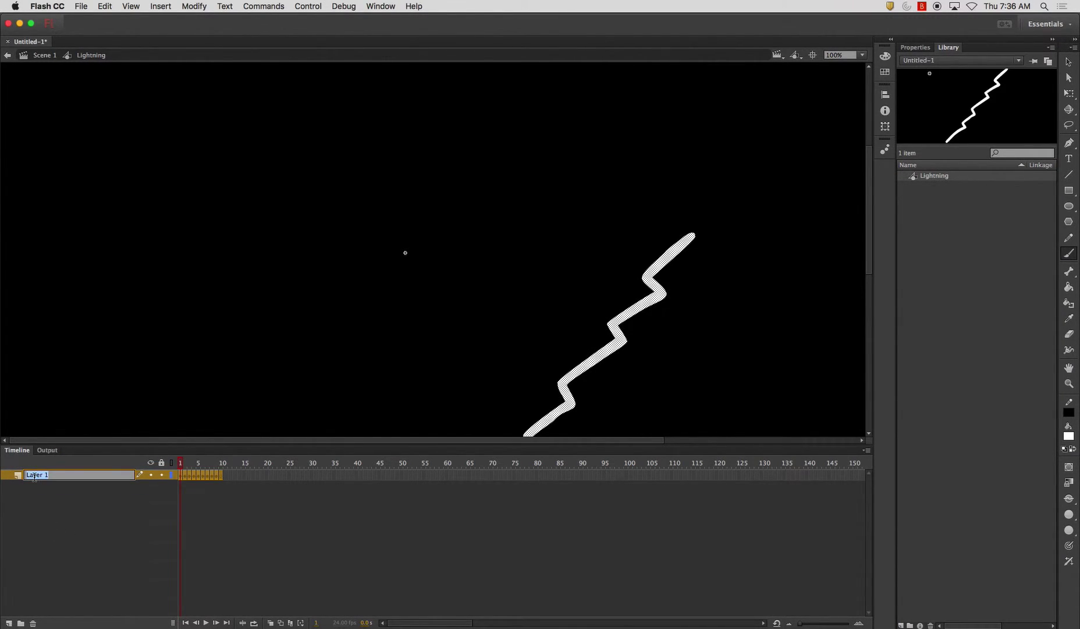
pyautogui.write('Lightning')
pyautogui.press('Return')
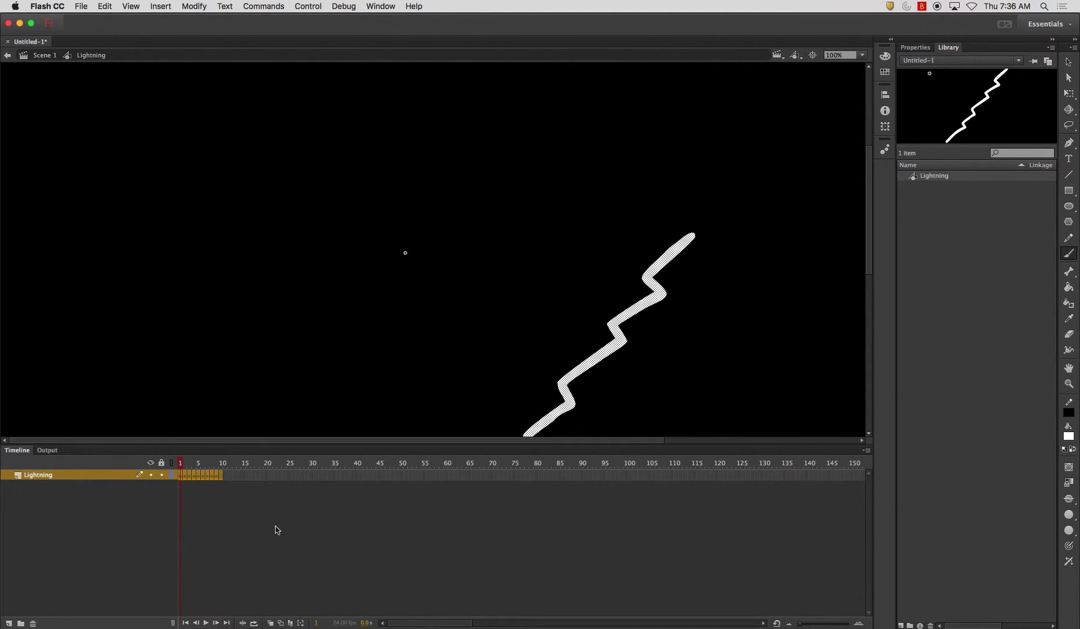
pyautogui.click(180, 463)
# Play the symbol's animation, return to Scene 1, and rename Layer 1 to Original_Lightning.
pyautogui.press('Return')
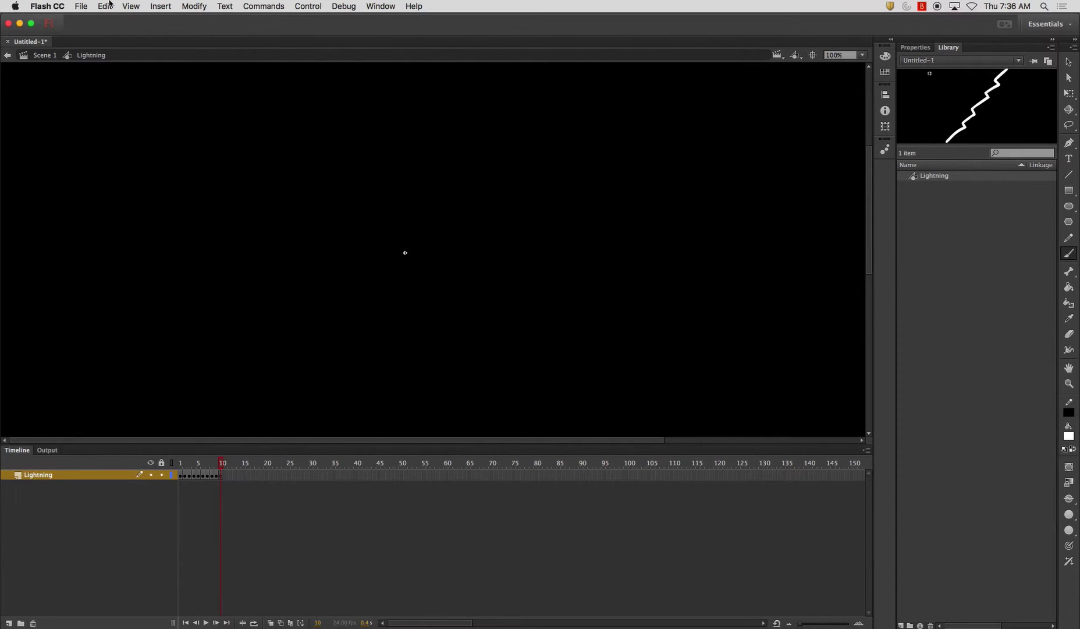
pyautogui.click(45, 55)
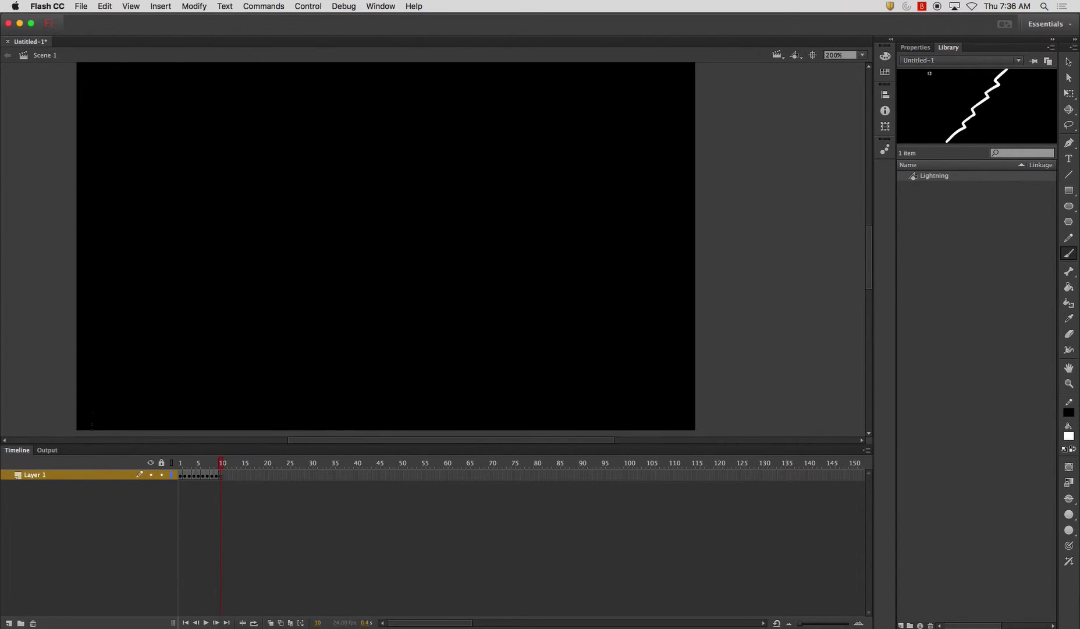
pyautogui.doubleClick(39, 475)
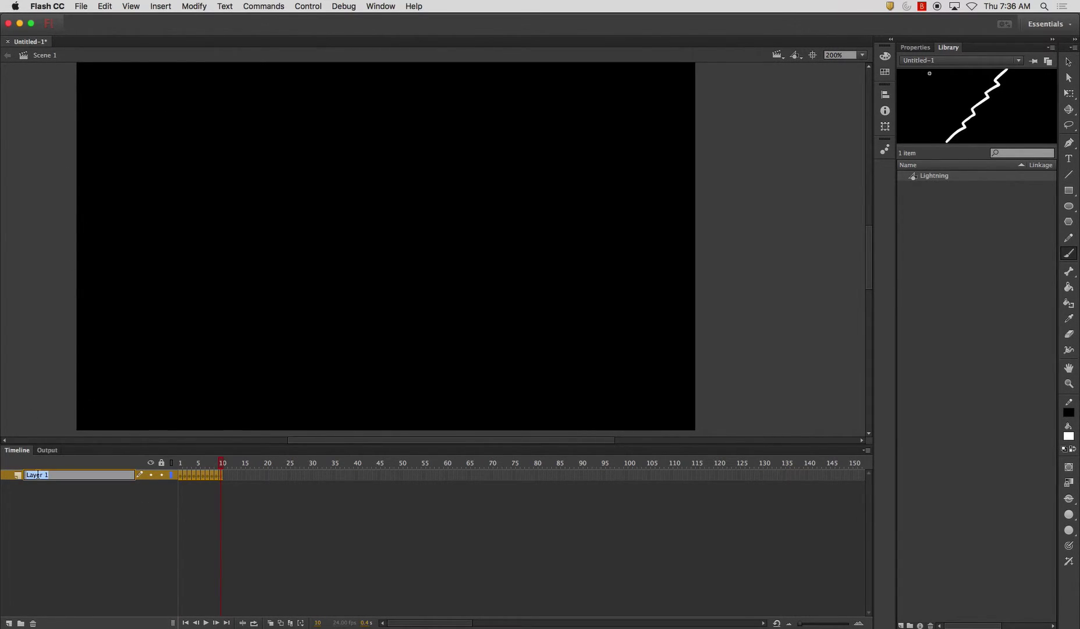
pyautogui.write('Original_Lightning')
pyautogui.press('Return')
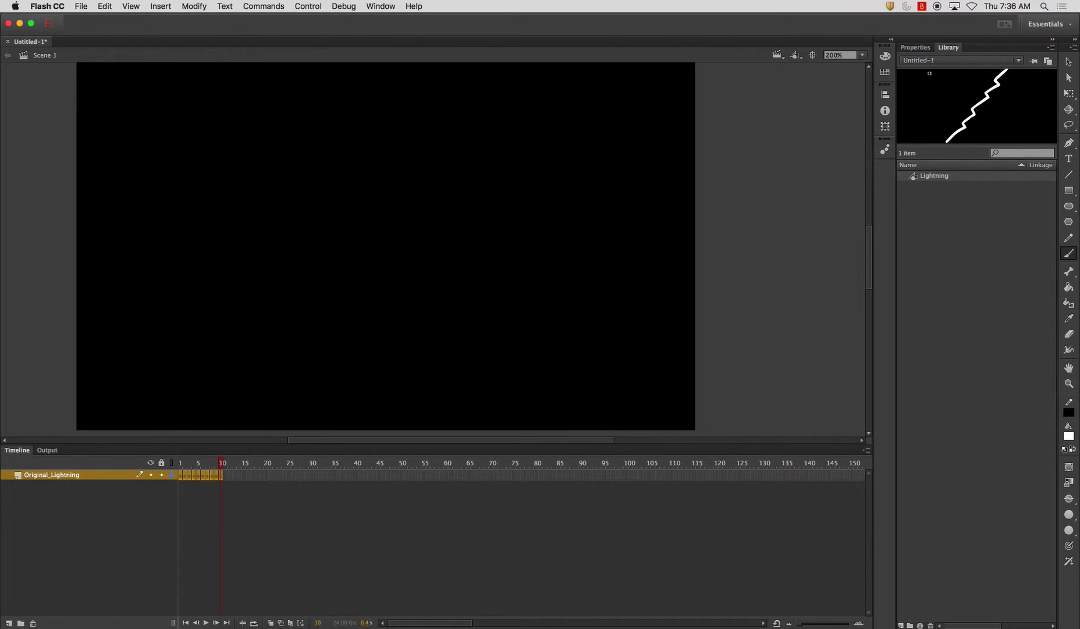
# Add a new layer below Original_Lightning and name it MC_Lightning.
pyautogui.click(9, 622)
pyautogui.moveTo(40, 475); pyautogui.dragTo(36, 488)
pyautogui.doubleClick(36, 485)
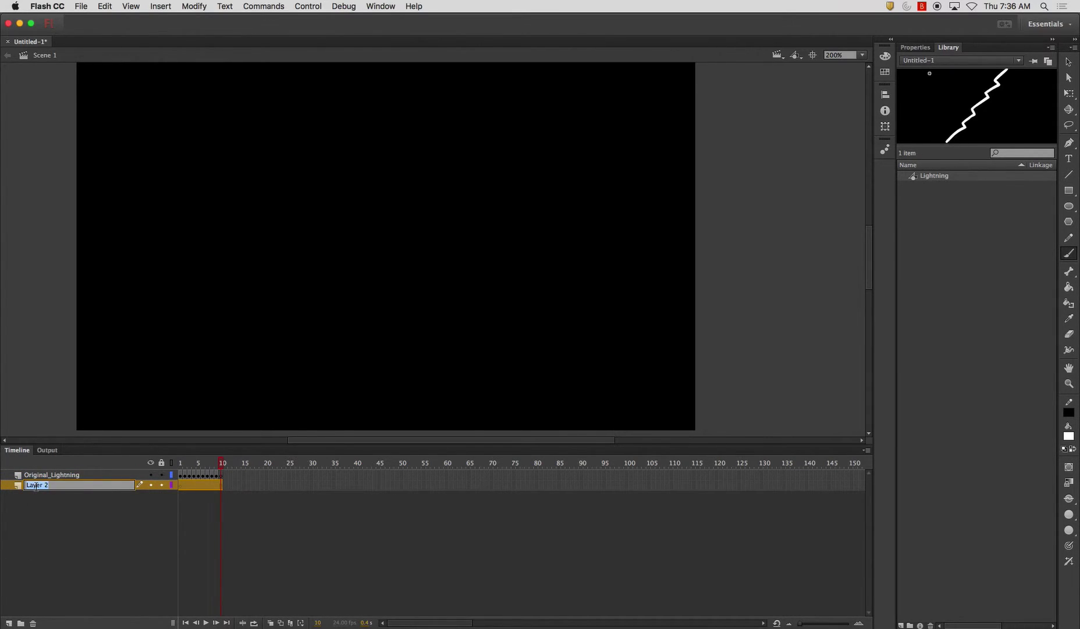
pyautogui.write('MC_Lightning')
pyautogui.press('Return')
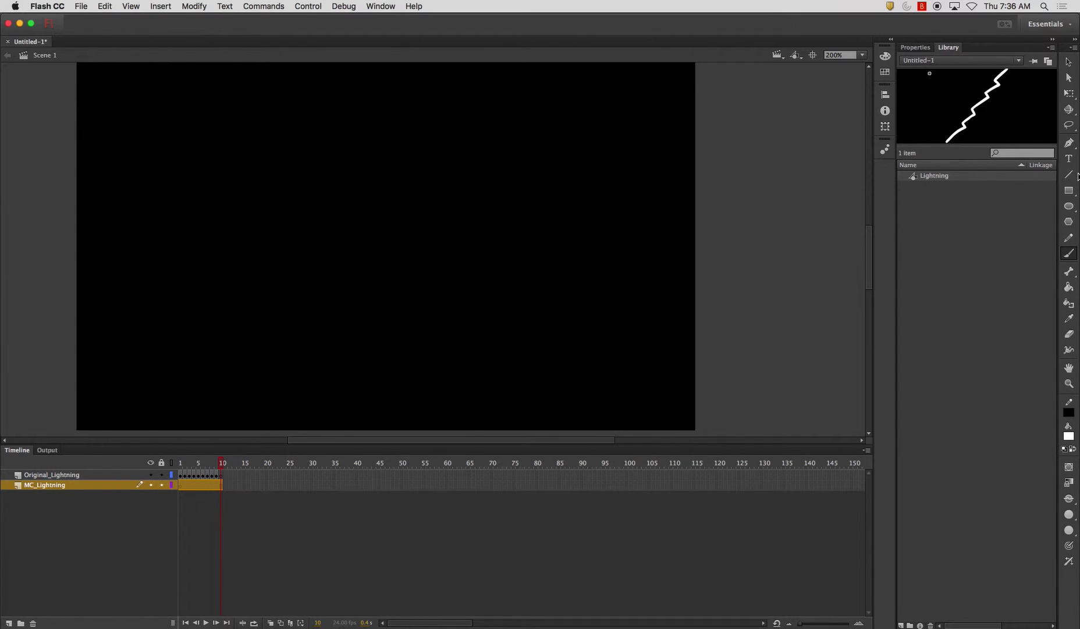
# Change the Lightning library symbol's type to Movie Clip in its properties.
pyautogui.rightClick(930, 179)
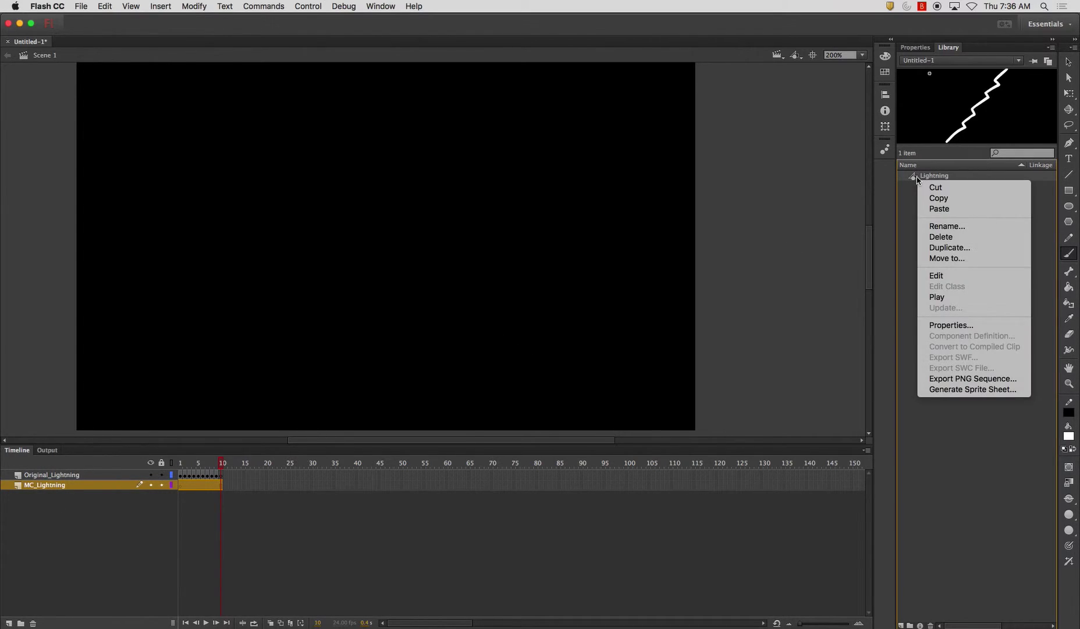
pyautogui.click(948, 326)
pyautogui.click(380, 280)
pyautogui.click(385, 292)
pyautogui.click(515, 266)
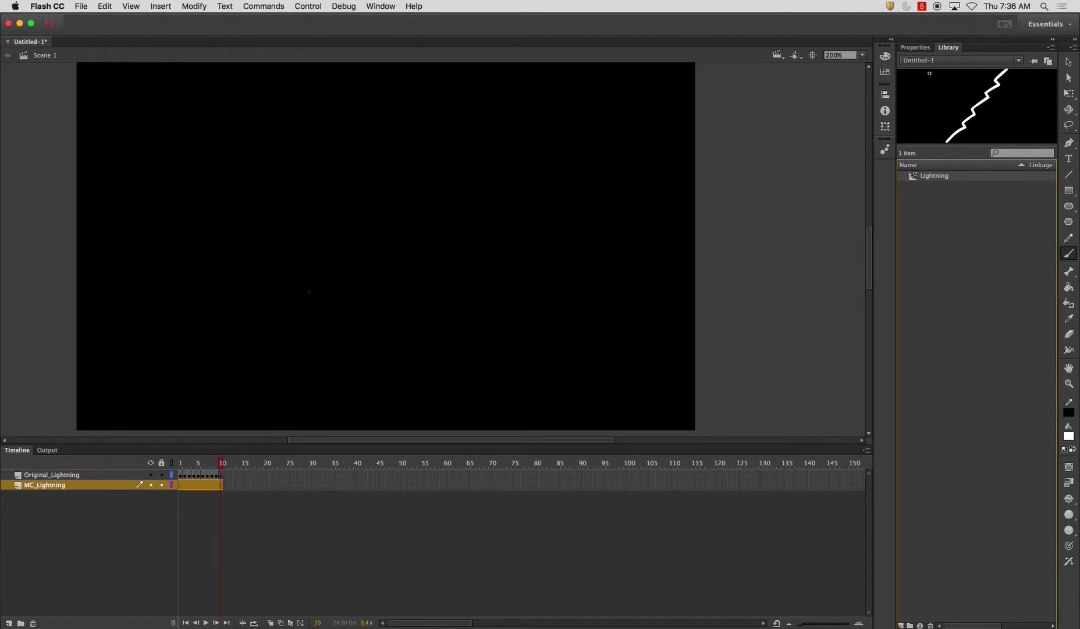
# Drag a Lightning instance onto the stage and position it at about X 107.05, Y -21.05.
pyautogui.moveTo(915, 184); pyautogui.dragTo(560, 212)
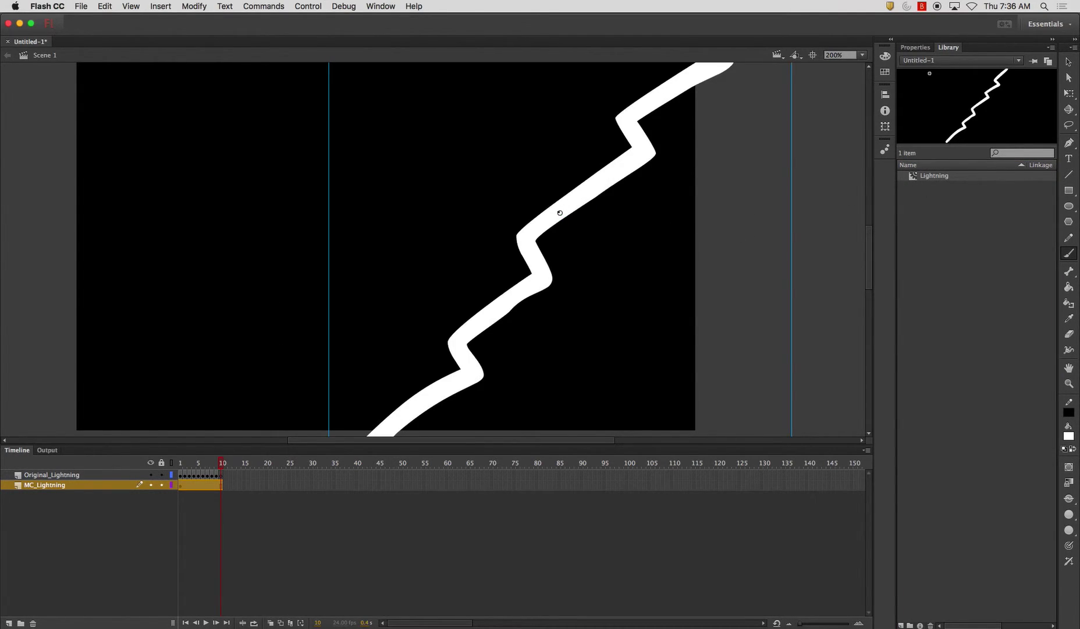
pyautogui.press('super+1')
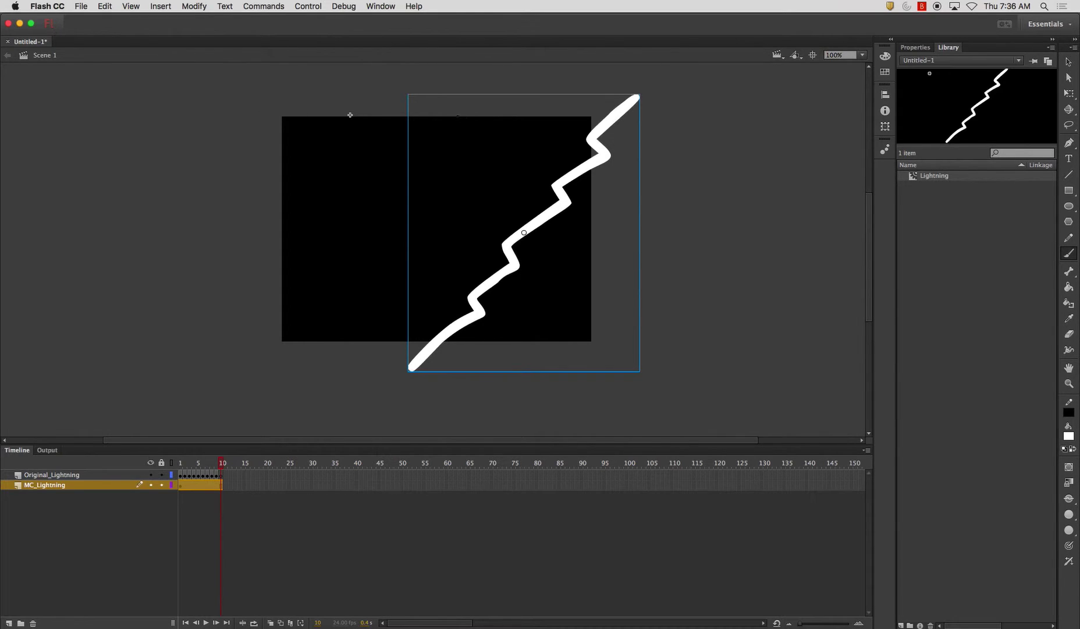
pyautogui.press('v')
pyautogui.moveTo(599, 152)
pyautogui.mouseDown()
pyautogui.moveTo(449, 139)
pyautogui.moveTo(588, 143)
pyautogui.mouseUp()
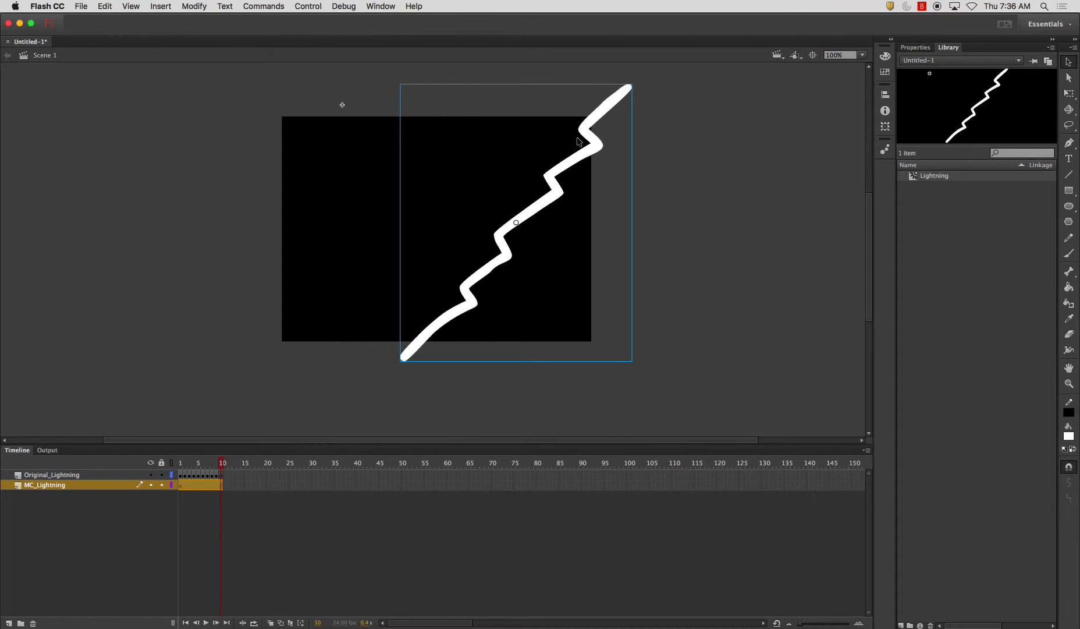
pyautogui.click(916, 47)
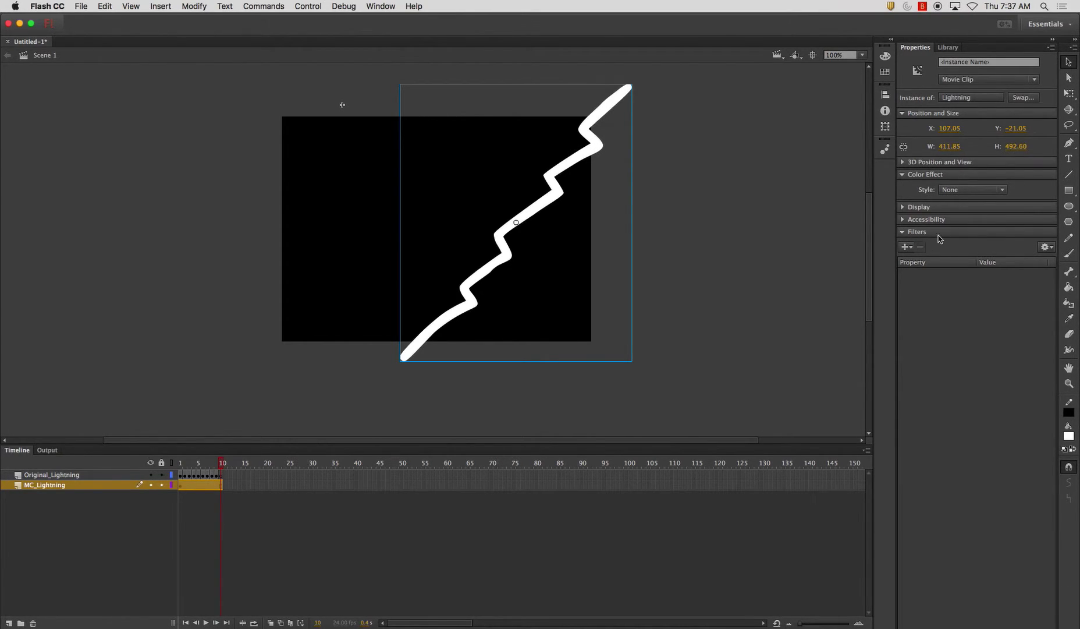
# Add a Glow filter with 66 px blur, 218% strength and High quality.
pyautogui.click(907, 247)
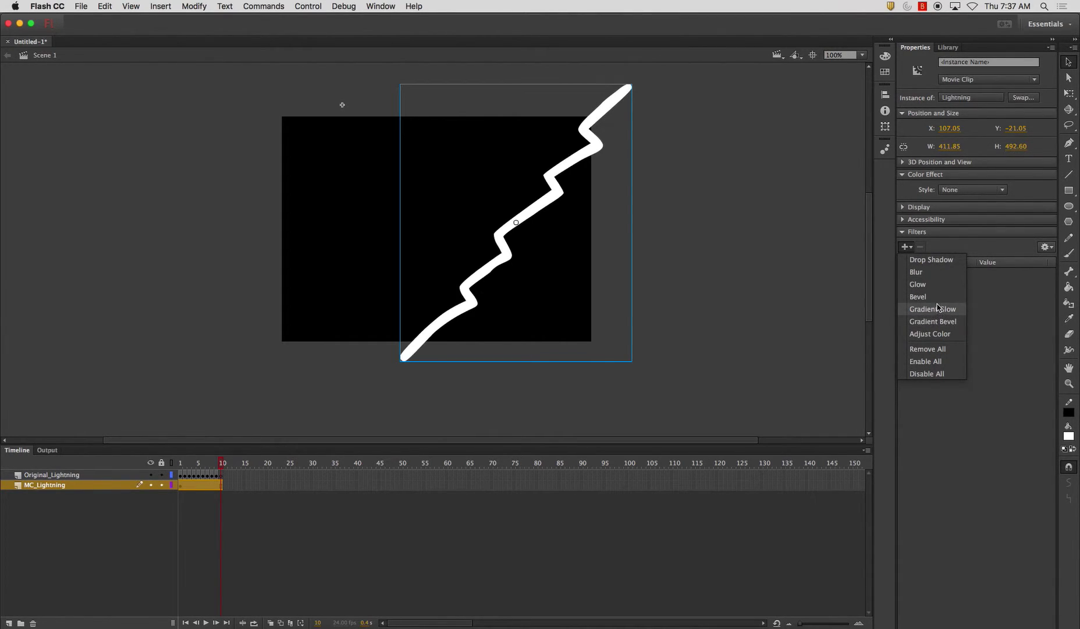
pyautogui.click(937, 285)
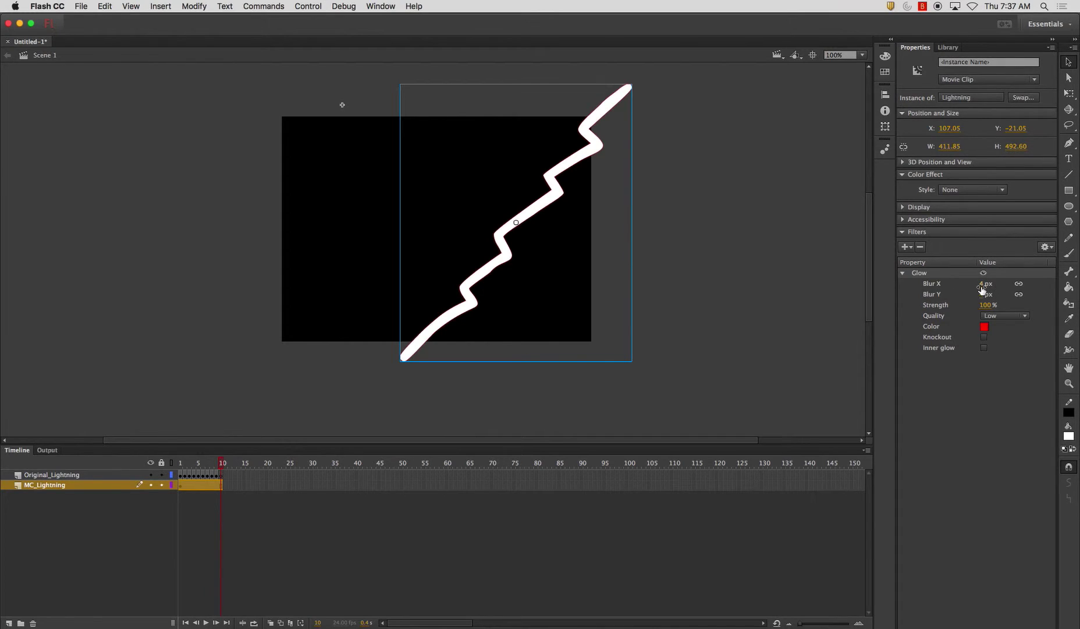
pyautogui.moveTo(983, 287); pyautogui.dragTo(997, 284)
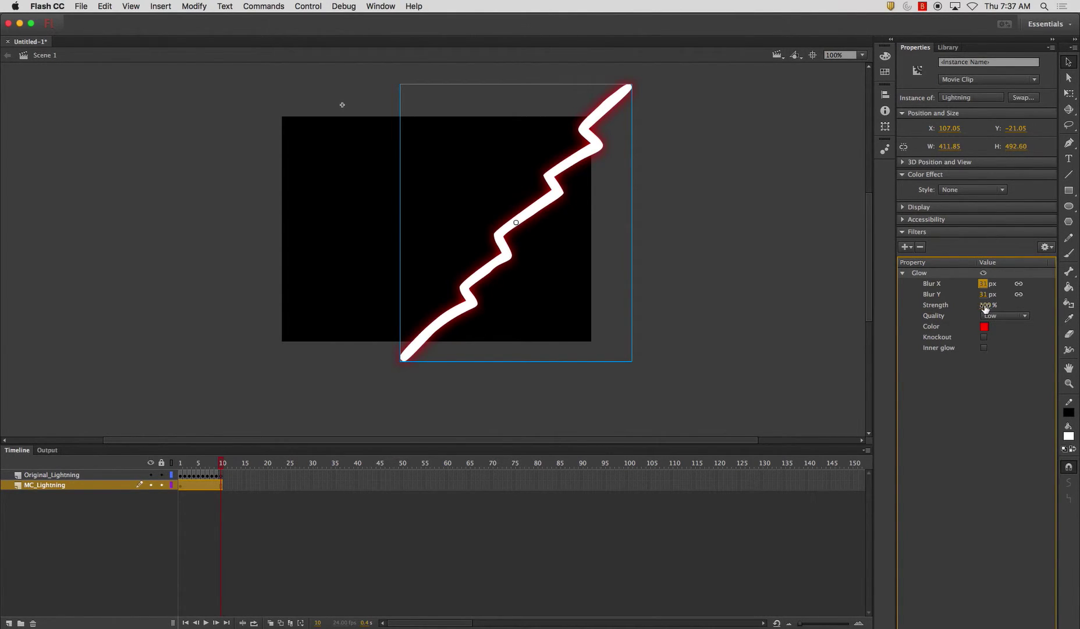
pyautogui.moveTo(986, 307); pyautogui.dragTo(1015, 294)
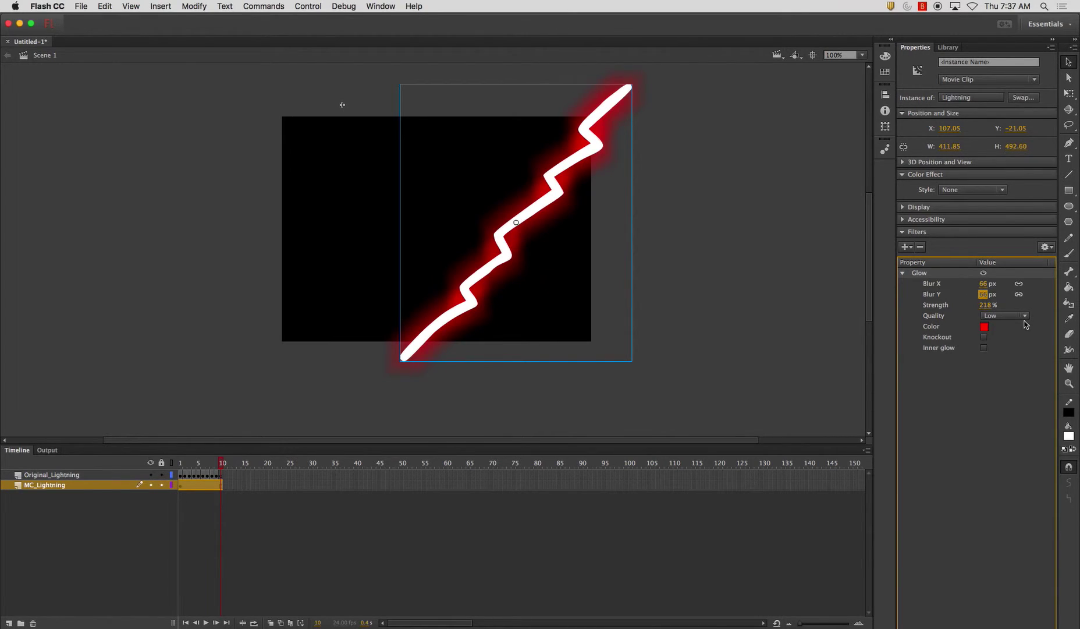
pyautogui.click(1005, 316)
pyautogui.click(1002, 347)
# Set the glow colour to white after trying purple and blue, then test-play the movie.
pyautogui.click(985, 327)
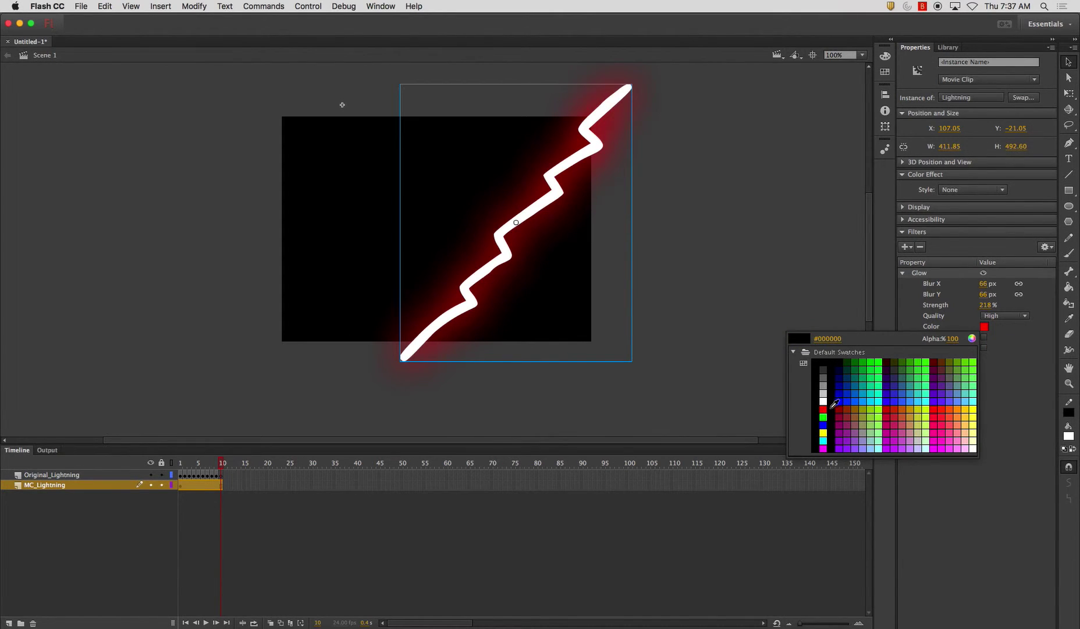
pyautogui.click(891, 378)
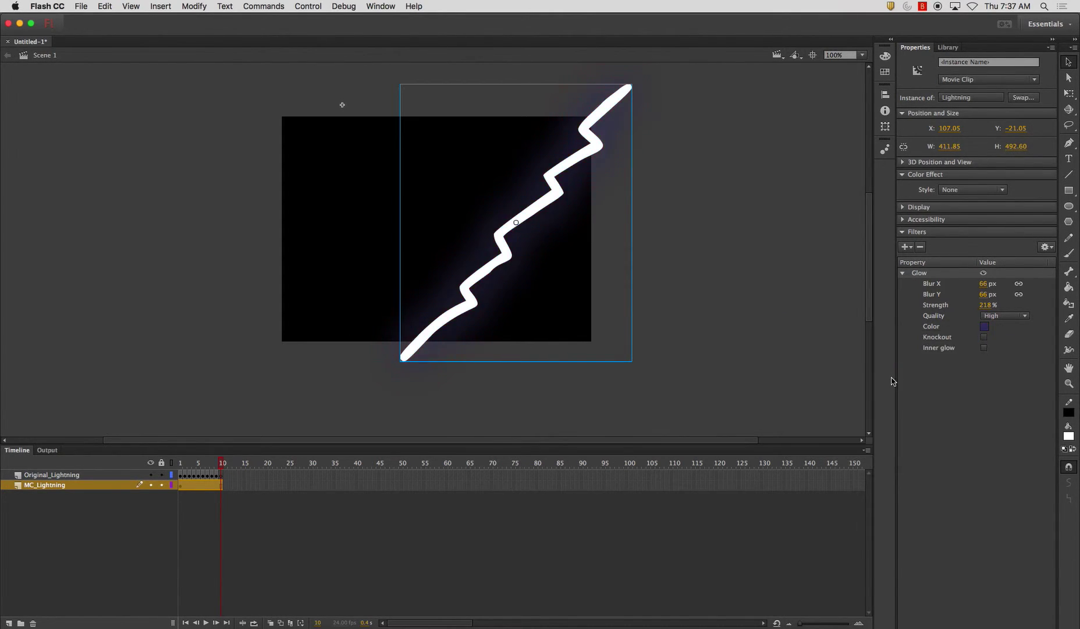
pyautogui.click(984, 327)
pyautogui.click(890, 379)
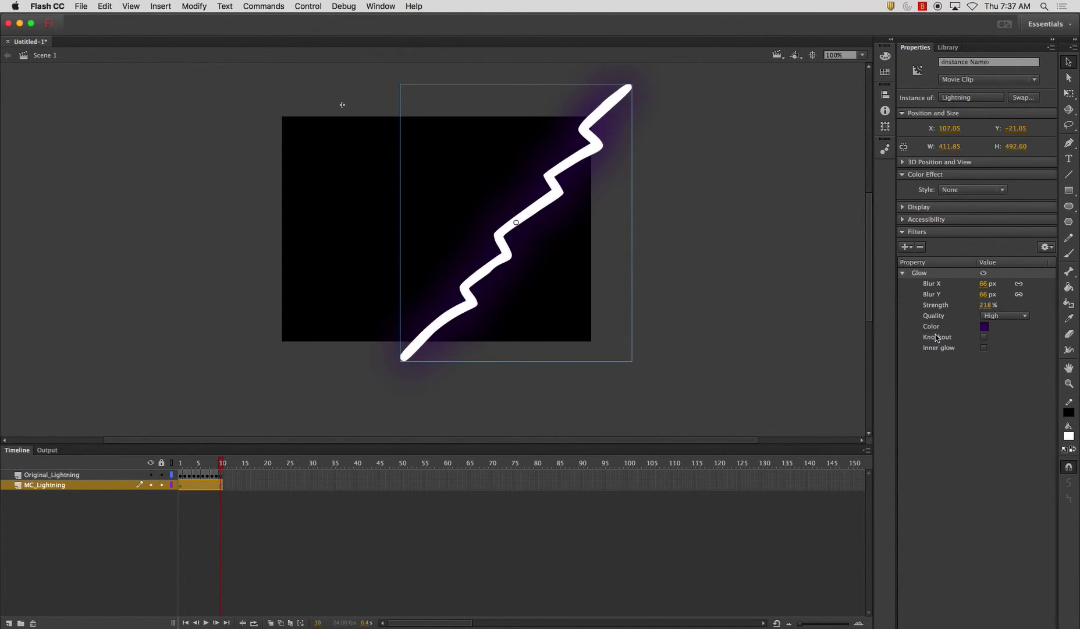
pyautogui.click(984, 326)
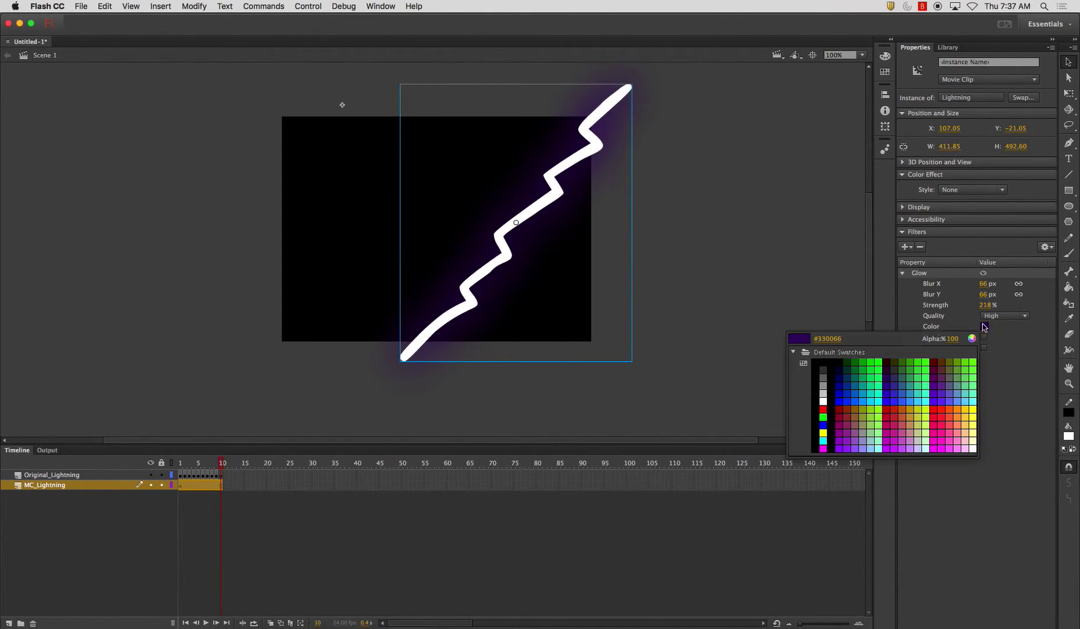
pyautogui.click(823, 401)
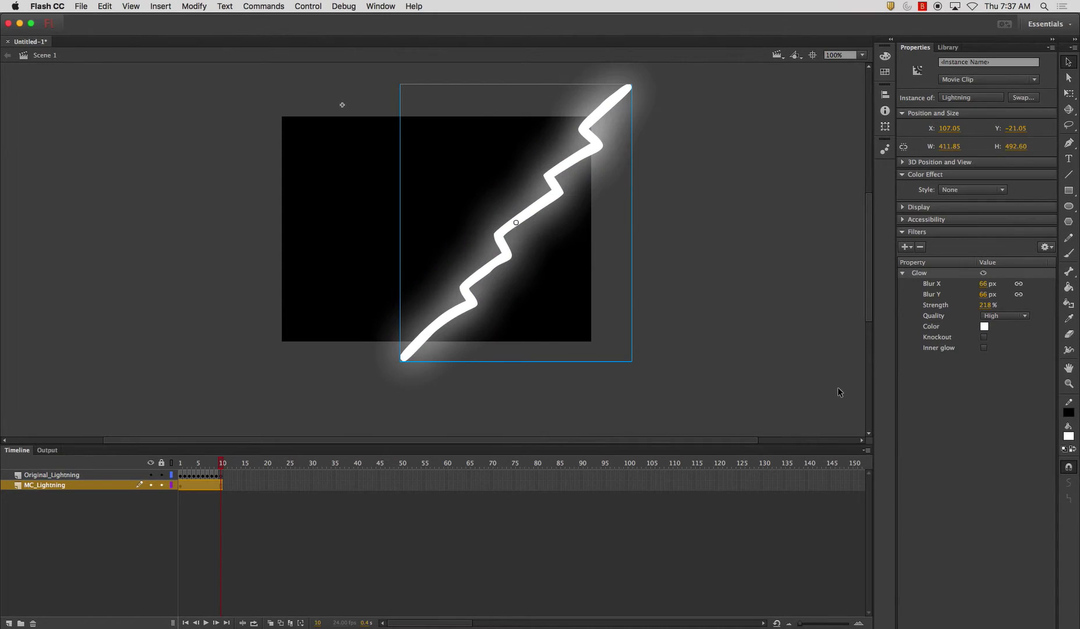
pyautogui.click(984, 327)
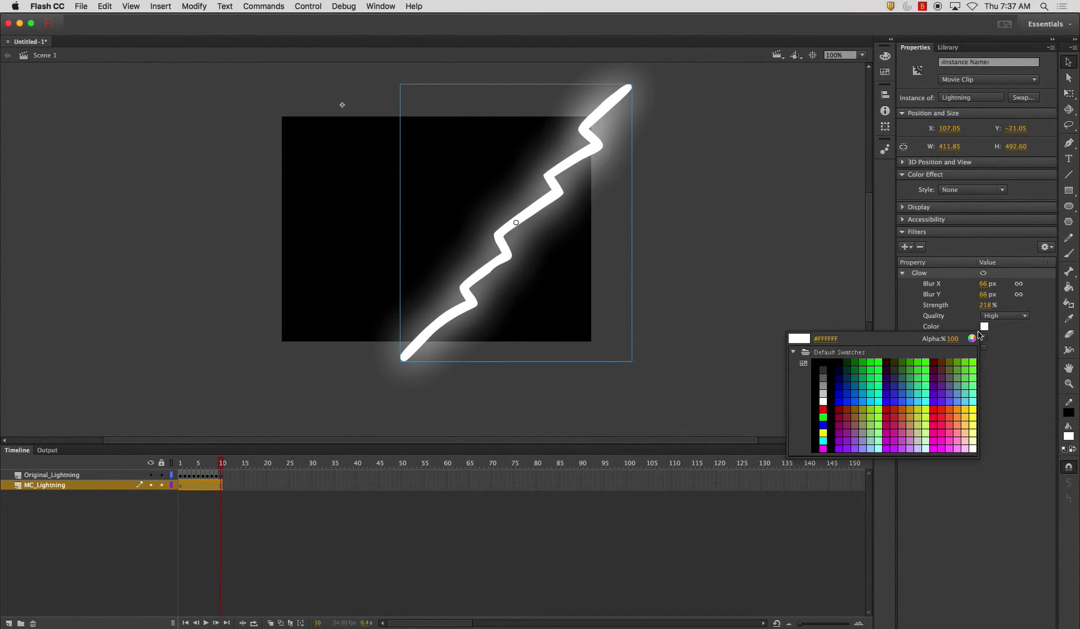
pyautogui.click(823, 425)
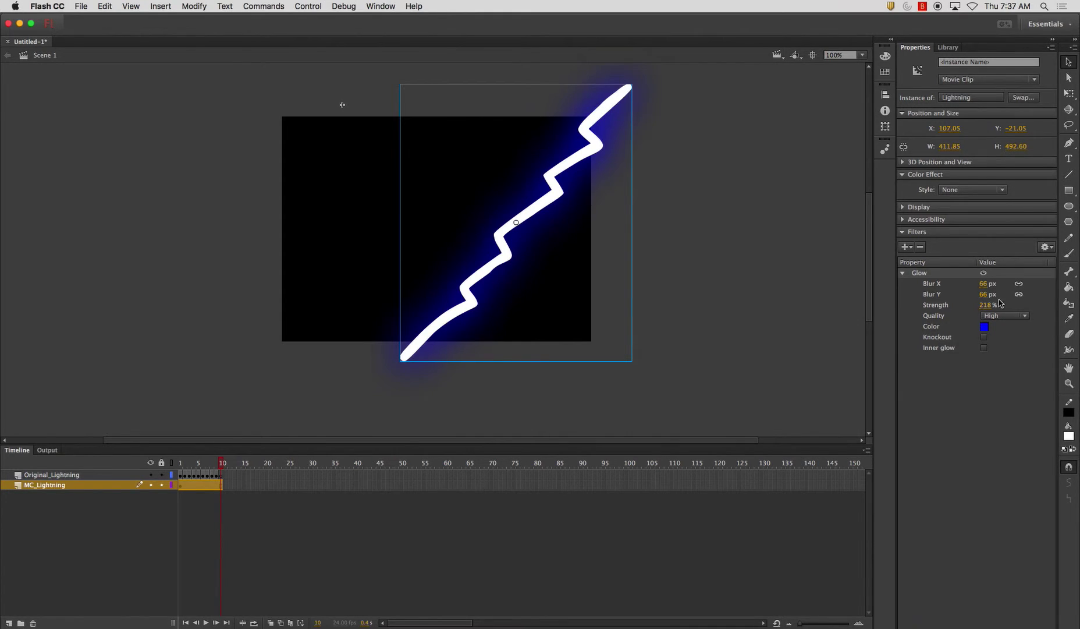
pyautogui.click(983, 326)
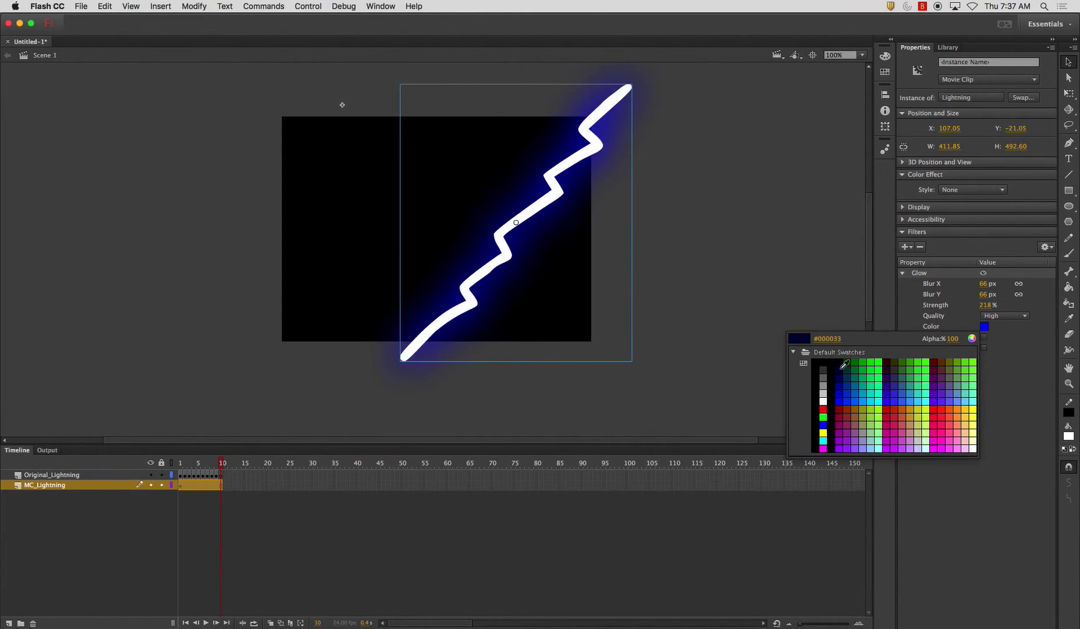
pyautogui.click(823, 400)
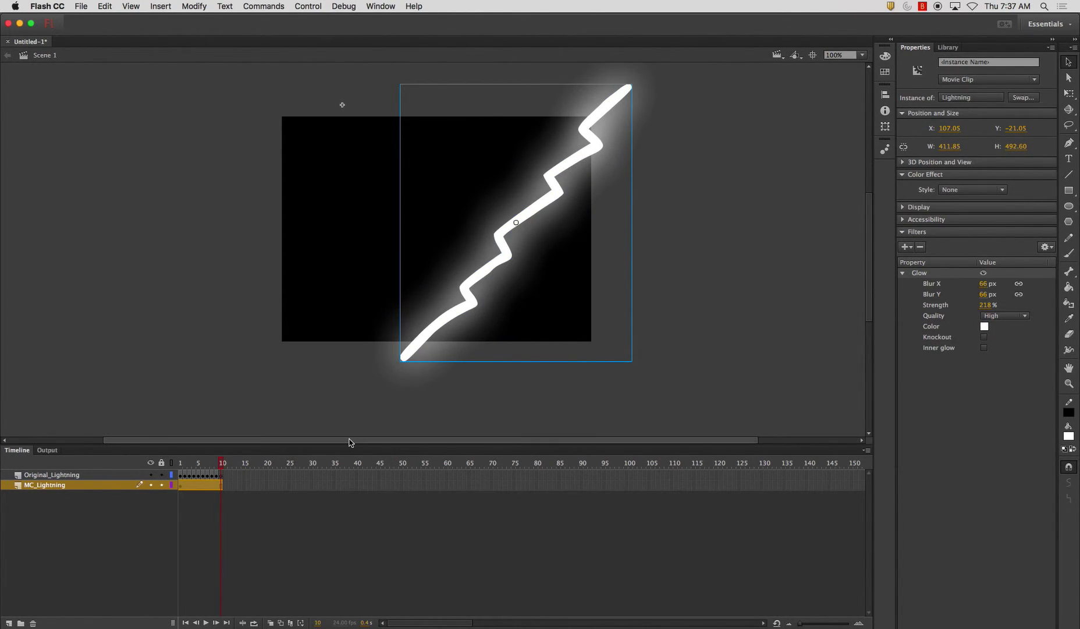
pyautogui.press('super+Return')
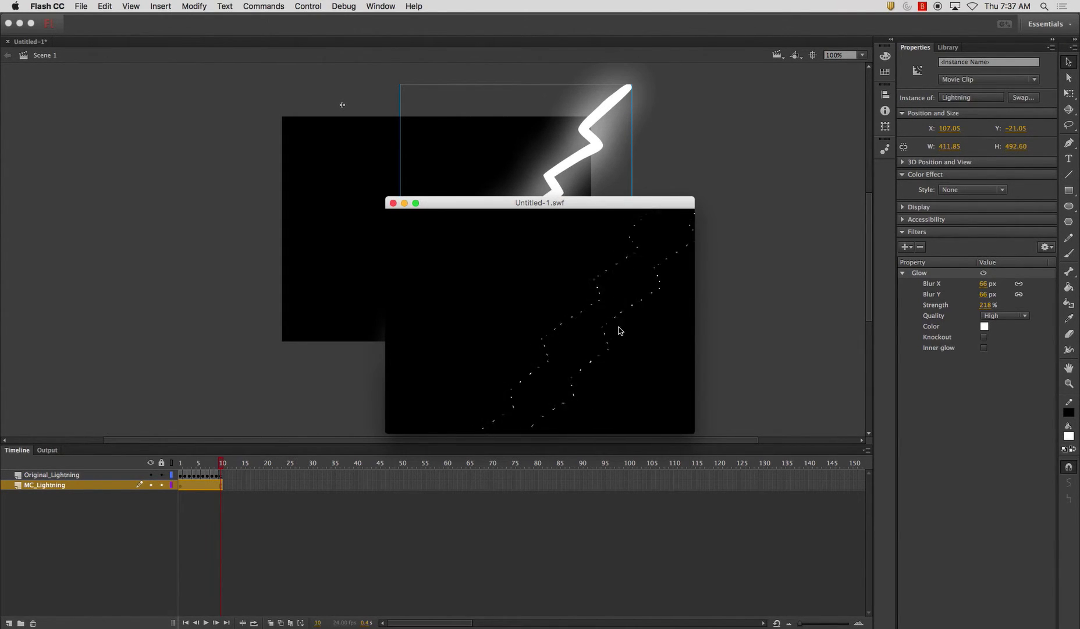
pyautogui.press('super+w')
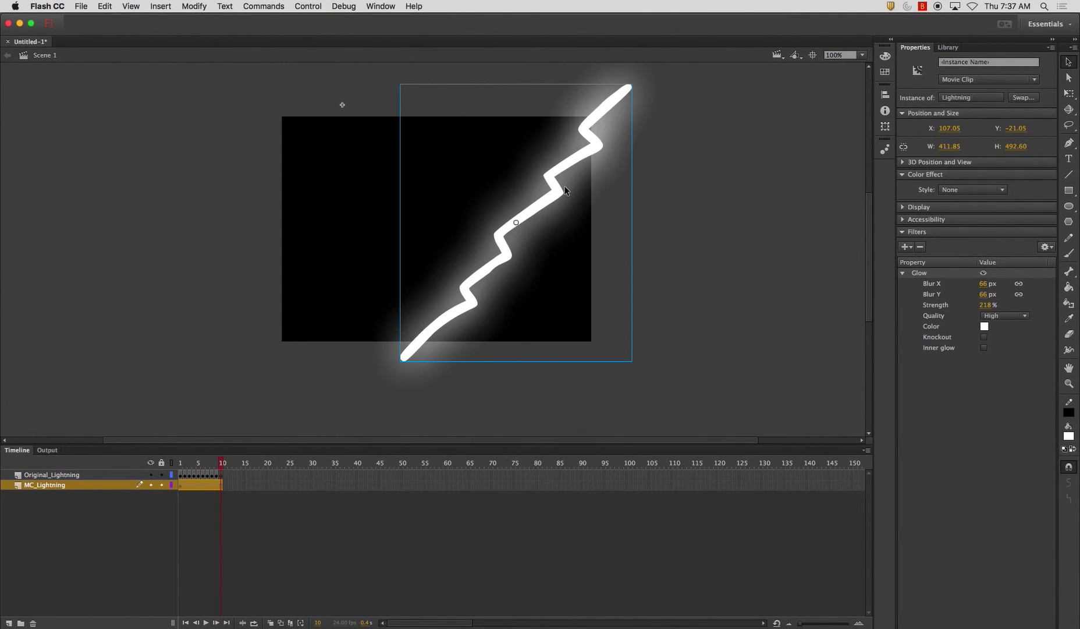
# Add a Blur filter of 8 px with High quality and test-play the result.
pyautogui.click(907, 246)
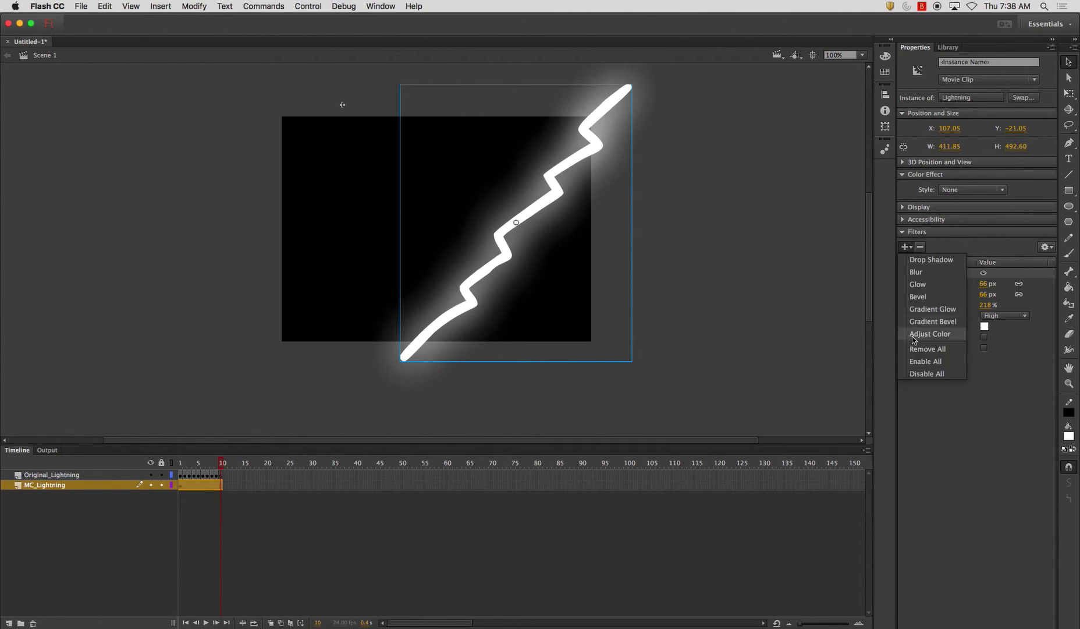
pyautogui.click(939, 273)
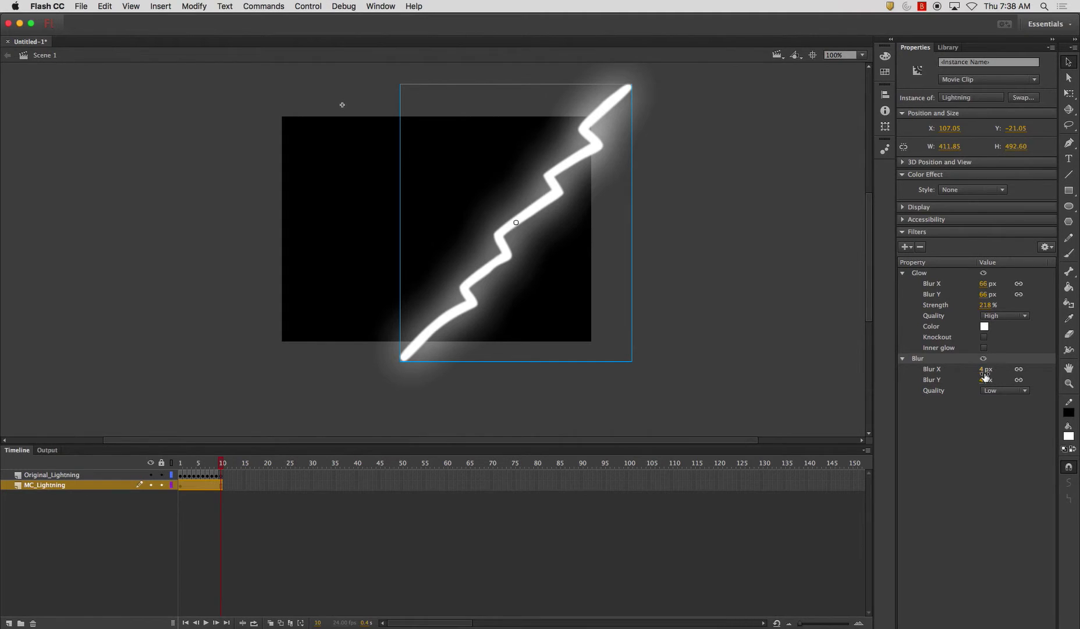
pyautogui.moveTo(986, 377); pyautogui.dragTo(996, 374)
pyautogui.click(1006, 389)
pyautogui.click(1006, 421)
pyautogui.moveTo(982, 369); pyautogui.dragTo(980, 371)
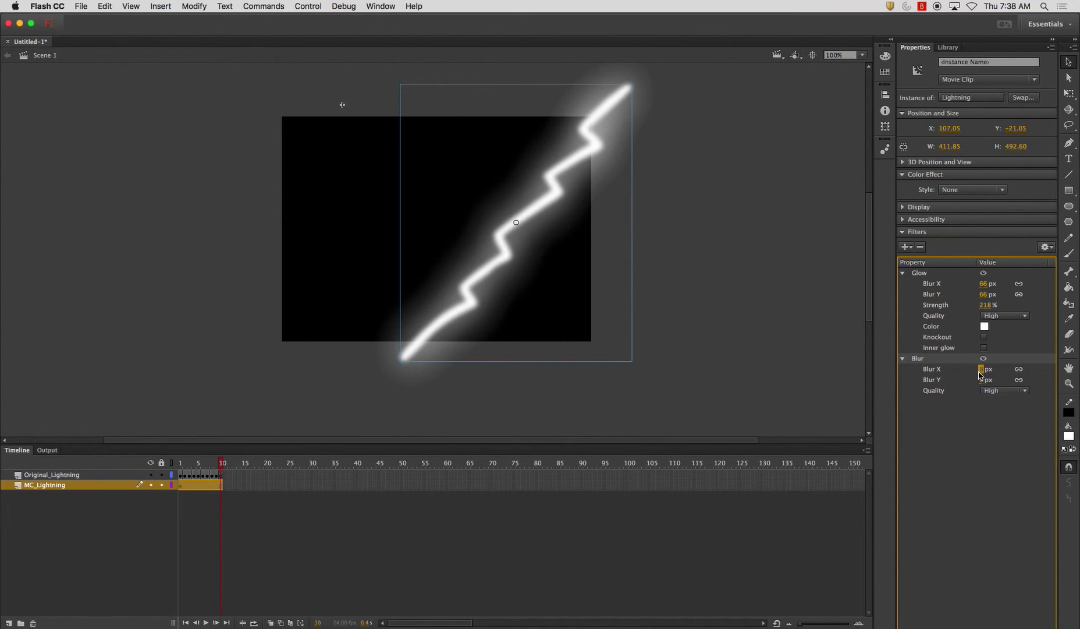
pyautogui.press('super+Return')
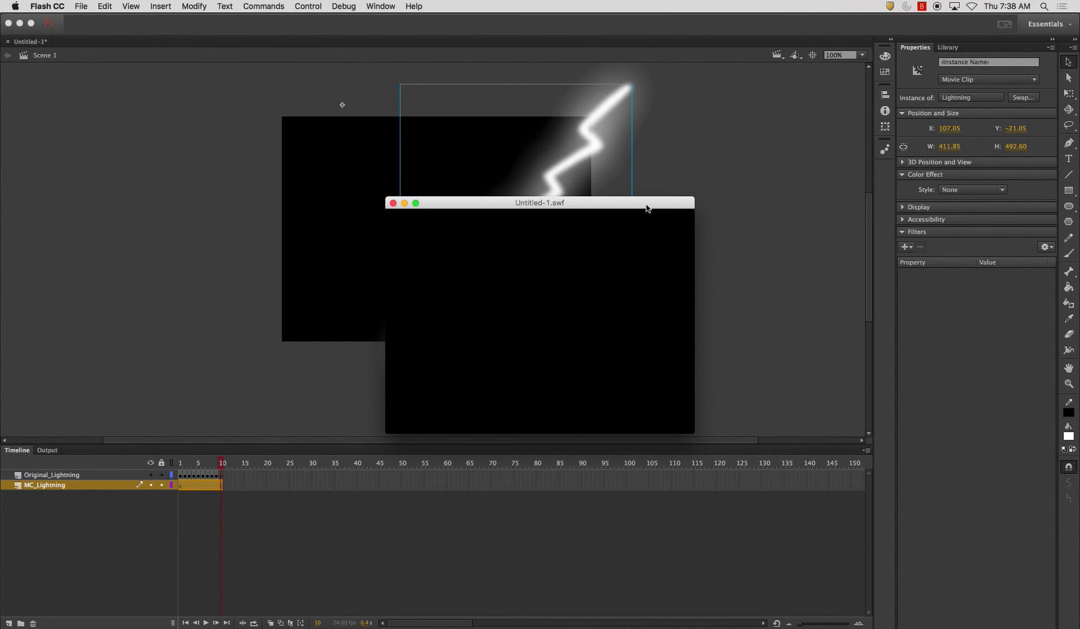
pyautogui.click(393, 203)
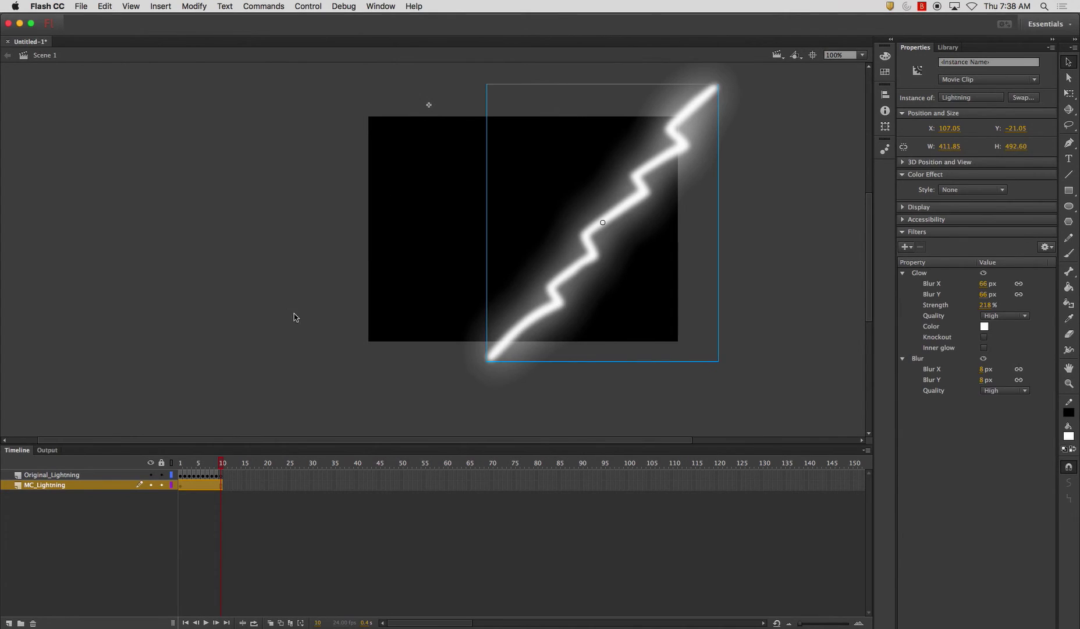
# Insert frames on MC_Lightning up to frame 20 and test-play the movie.
pyautogui.click(226, 485)
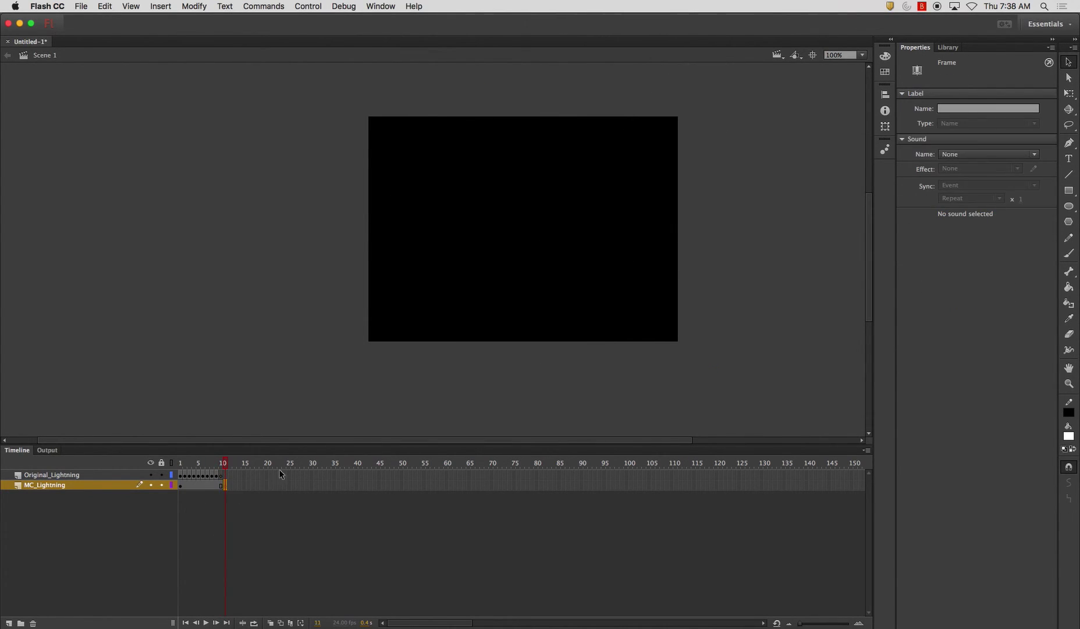
pyautogui.moveTo(266, 471); pyautogui.dragTo(265, 485)
pyautogui.rightClick(265, 484)
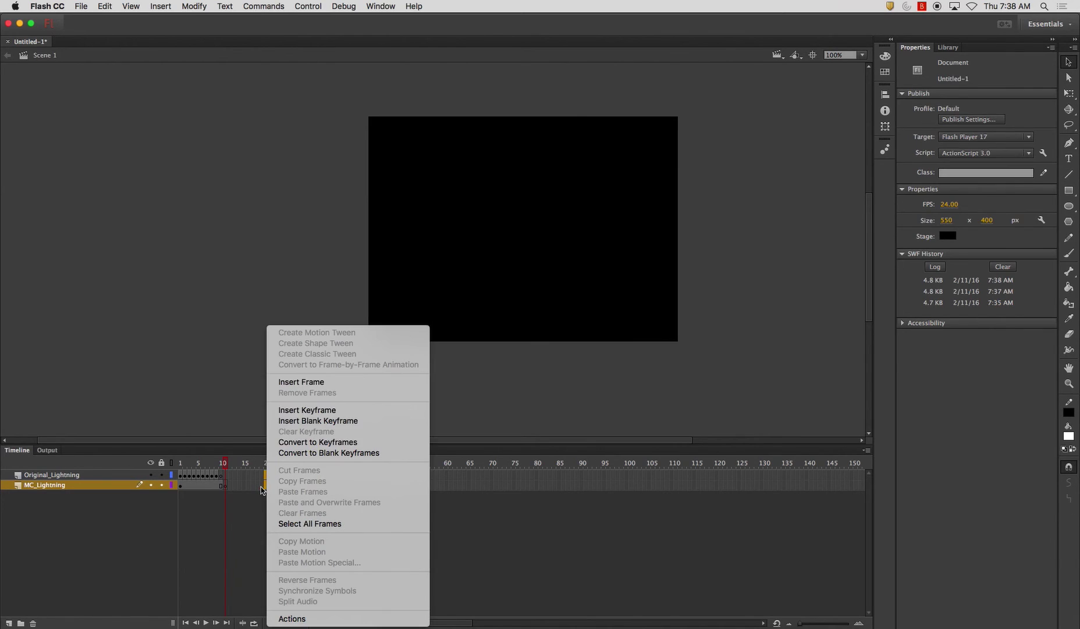
pyautogui.click(297, 379)
pyautogui.press('super+Return')
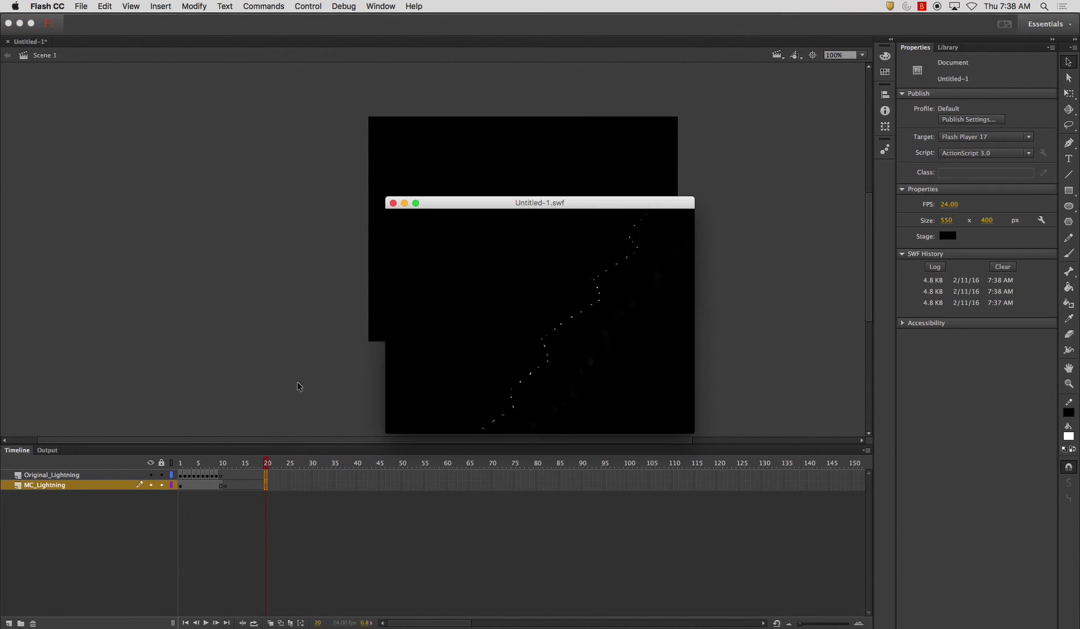